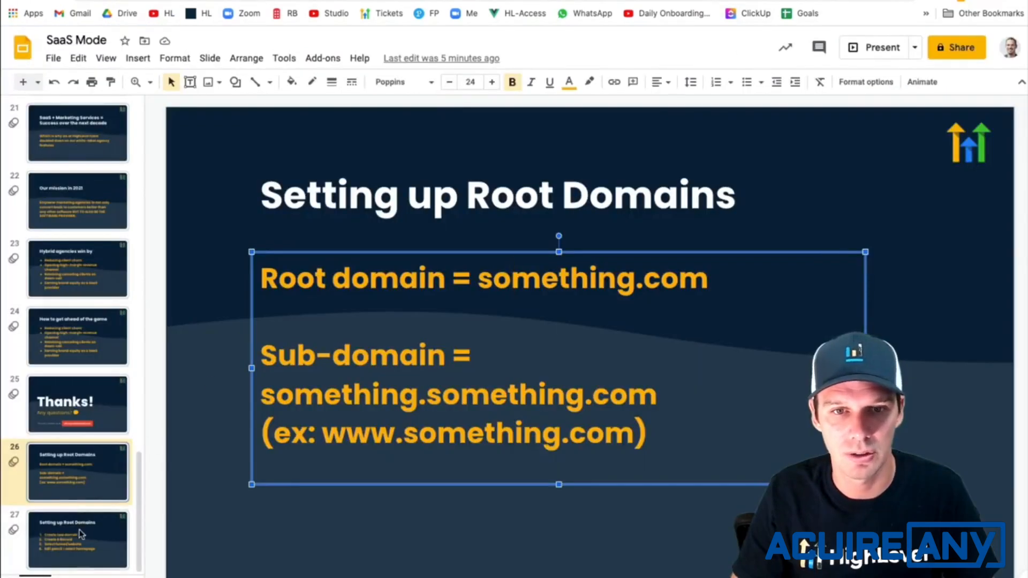
- Show the root domain steps slide and switch to HighLevel to begin adding a new domain in the account's Domains settings
click(79, 529)
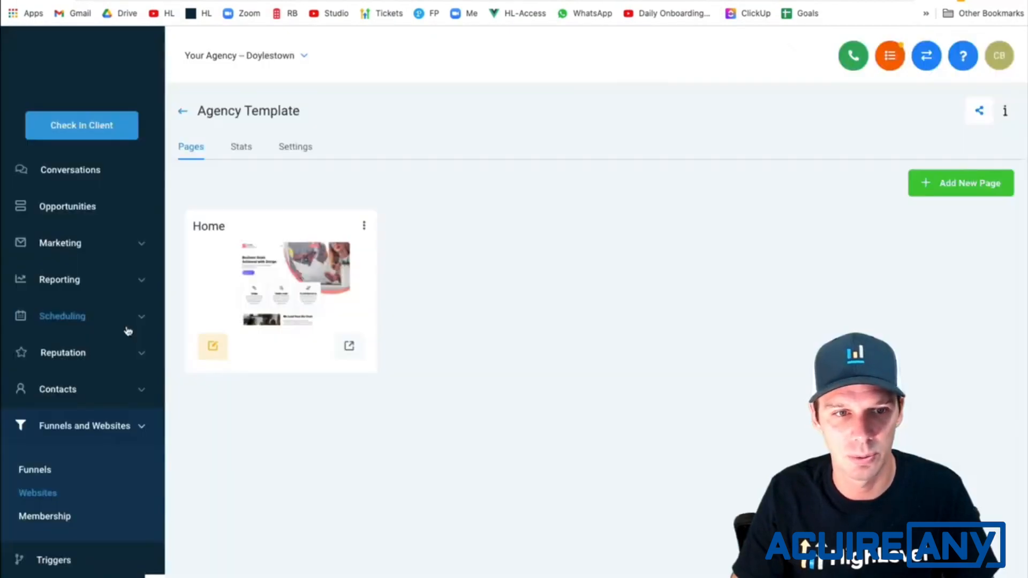
scroll(57, 496, down, 2)
click(54, 572)
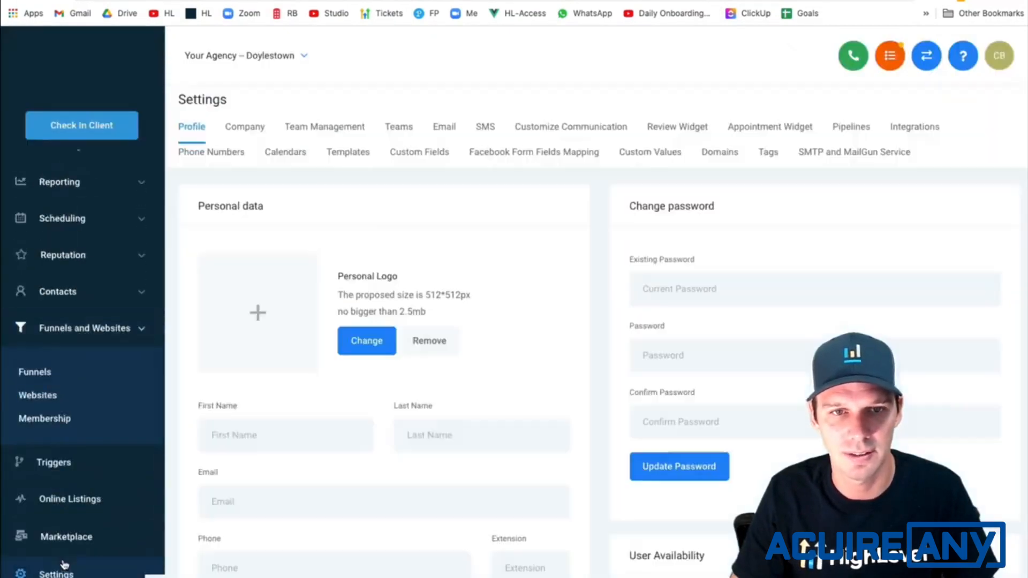
click(724, 161)
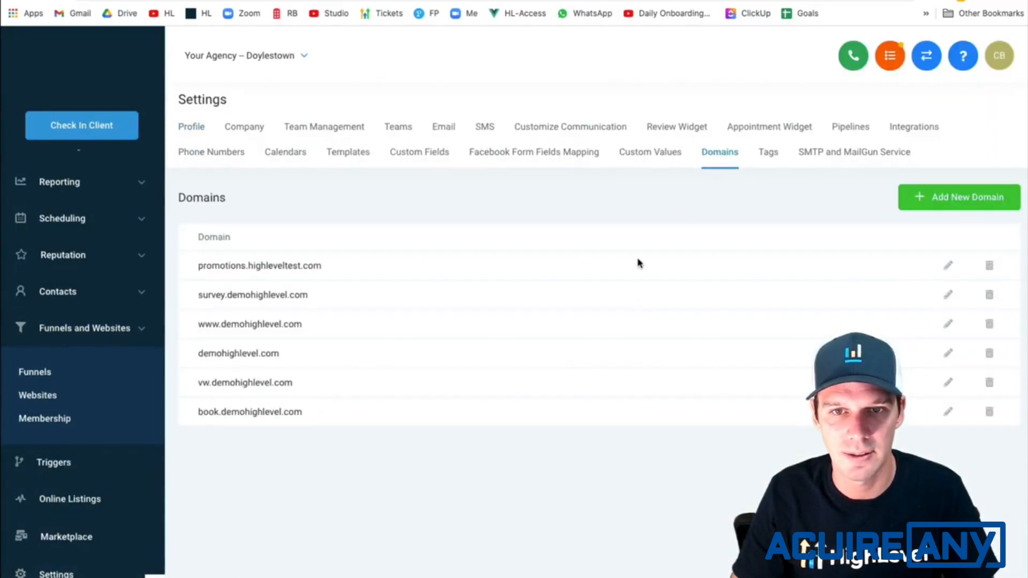
click(973, 207)
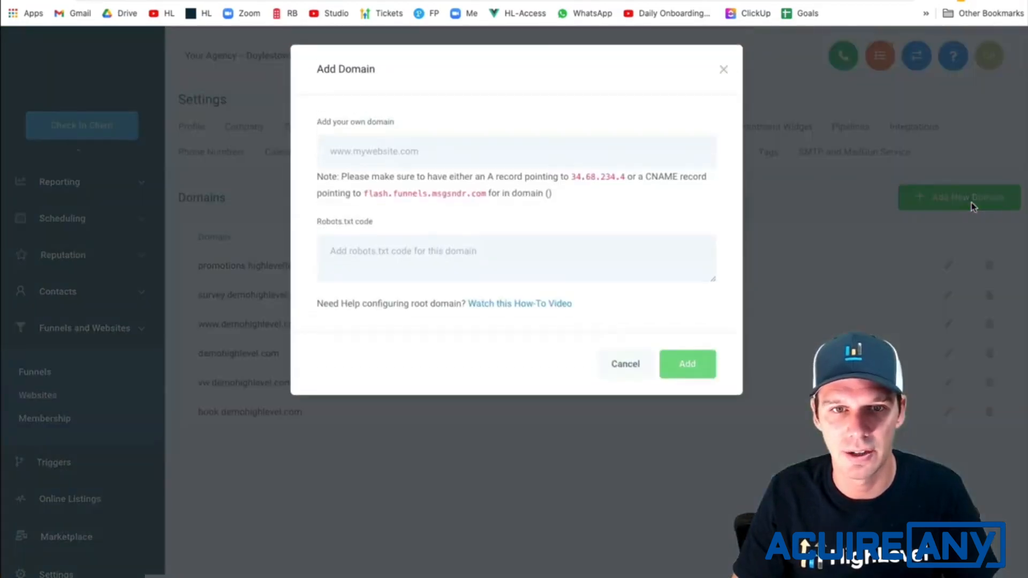
- Copy highleveltest.com from GoDaddy's DNS Management page and enter it as the new domain in HighLevel
click(289, 1)
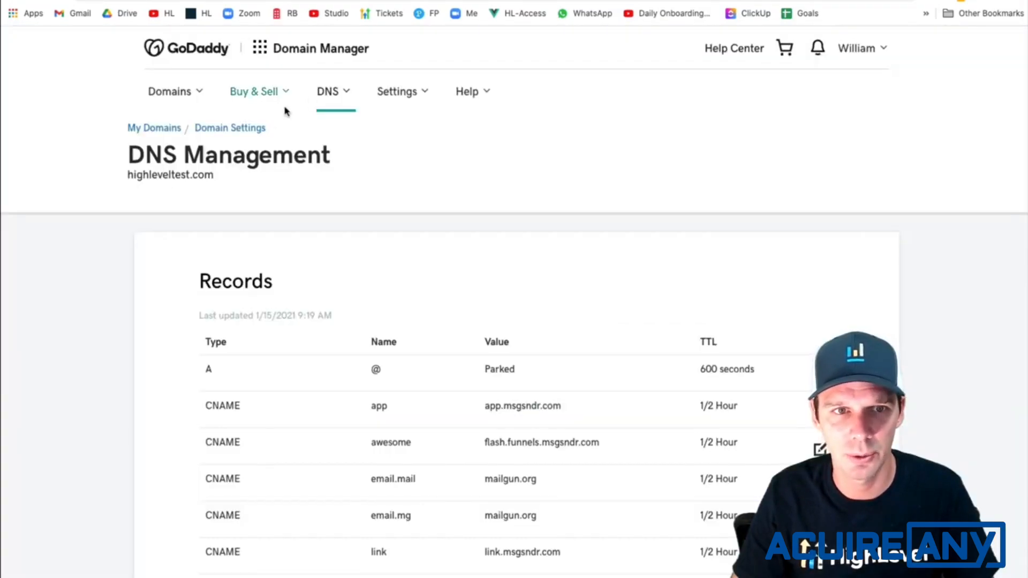
drag(214, 175, 126, 176)
key(ctrl+c)
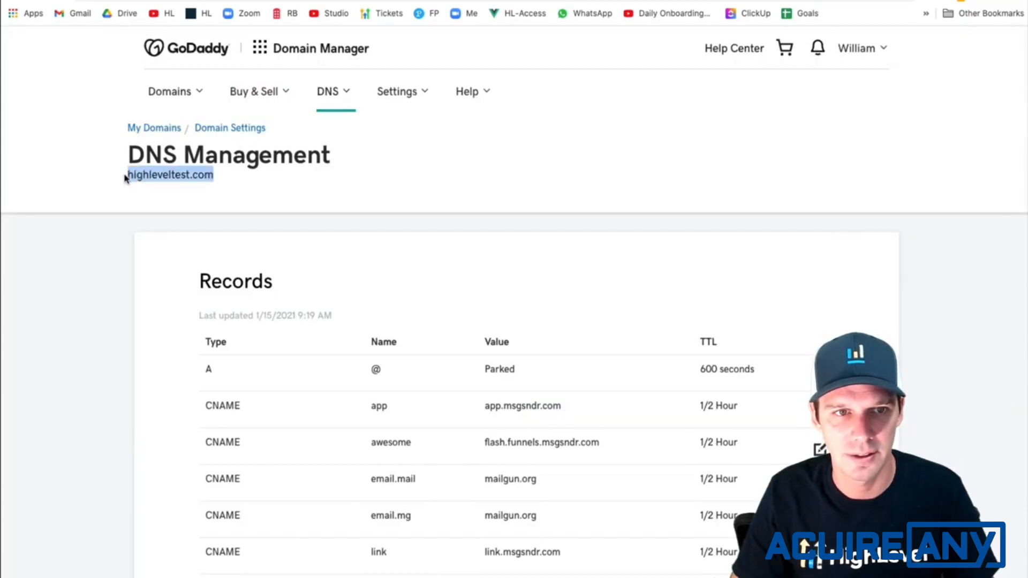
click(605, 1)
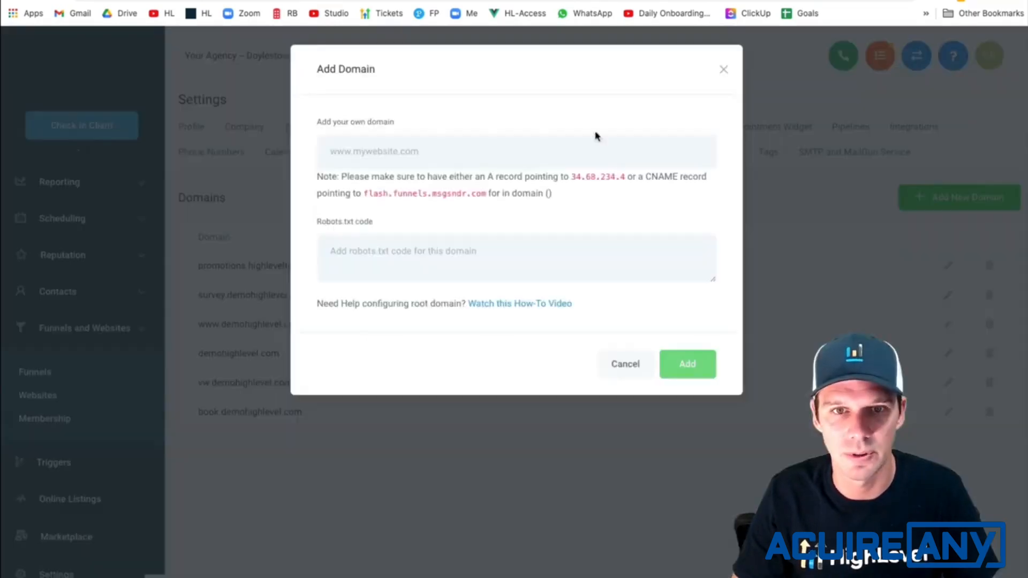
key(ctrl+v)
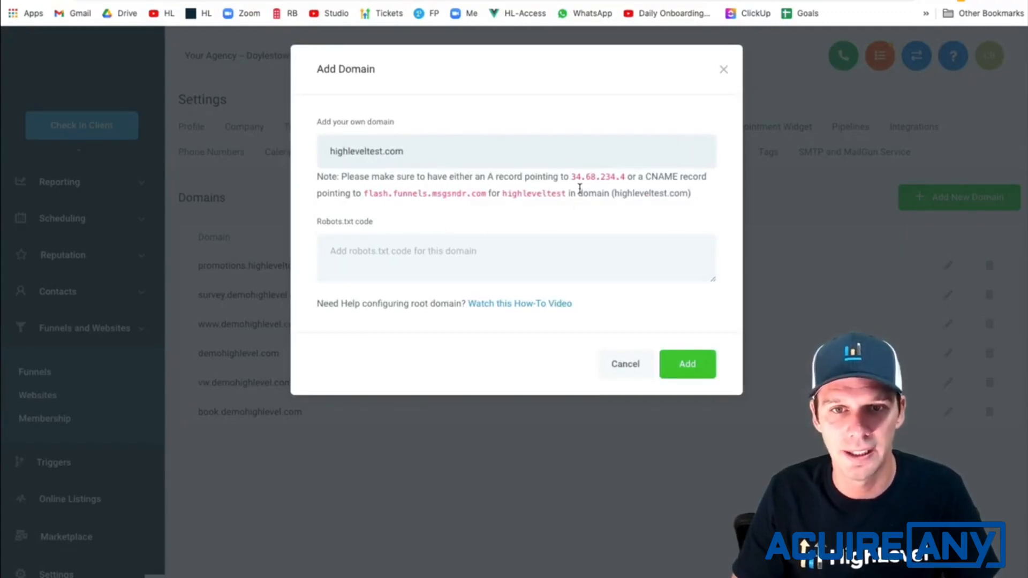
- Copy the A record address 34.68.234.4 from the domain note and switch to the highleveltest.com records in GoDaddy
drag(574, 179, 630, 179)
key(super+c)
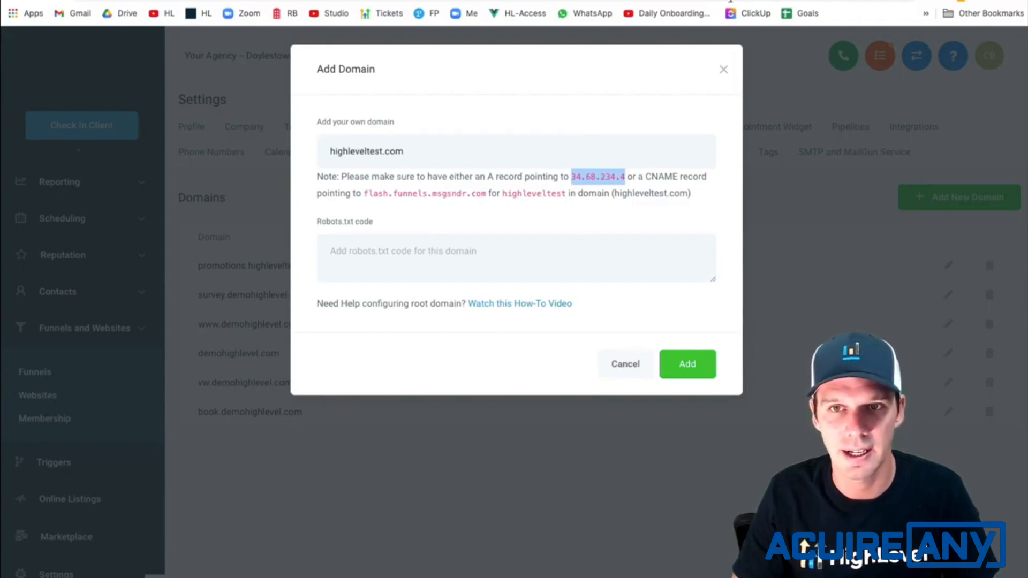
click(761, 1)
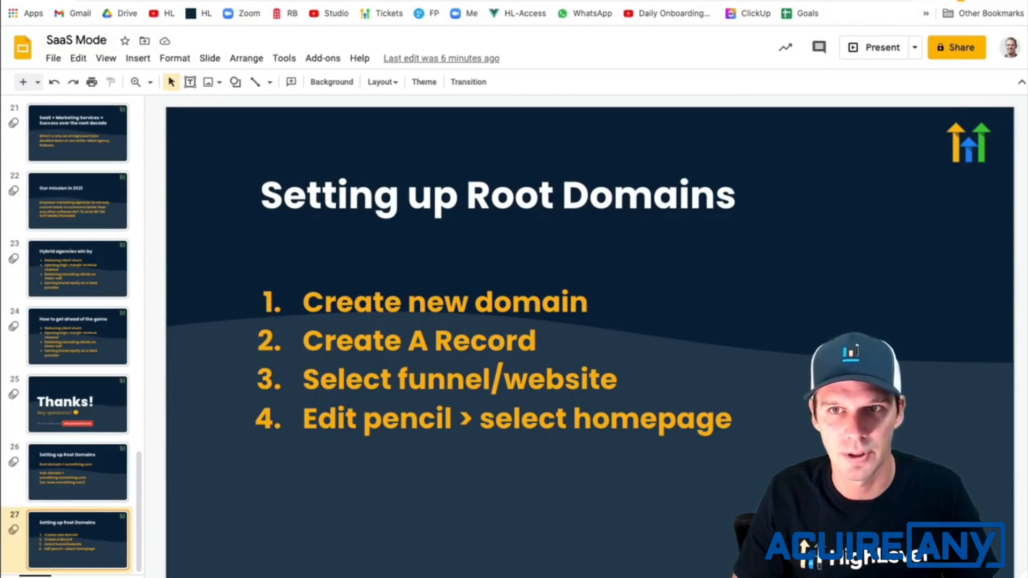
click(852, 0)
scroll(428, 349, down, 1)
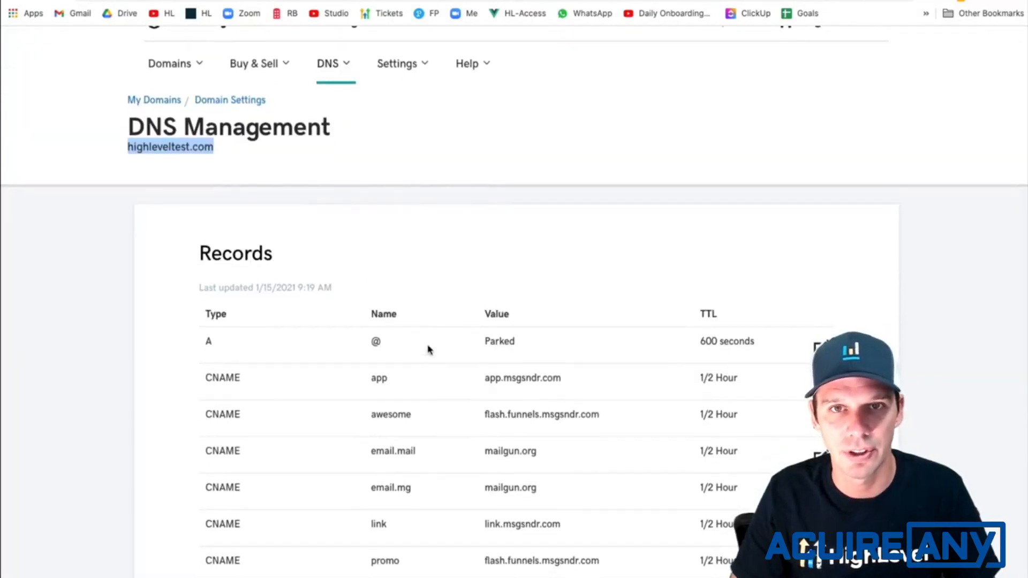
scroll(429, 350, down, 1)
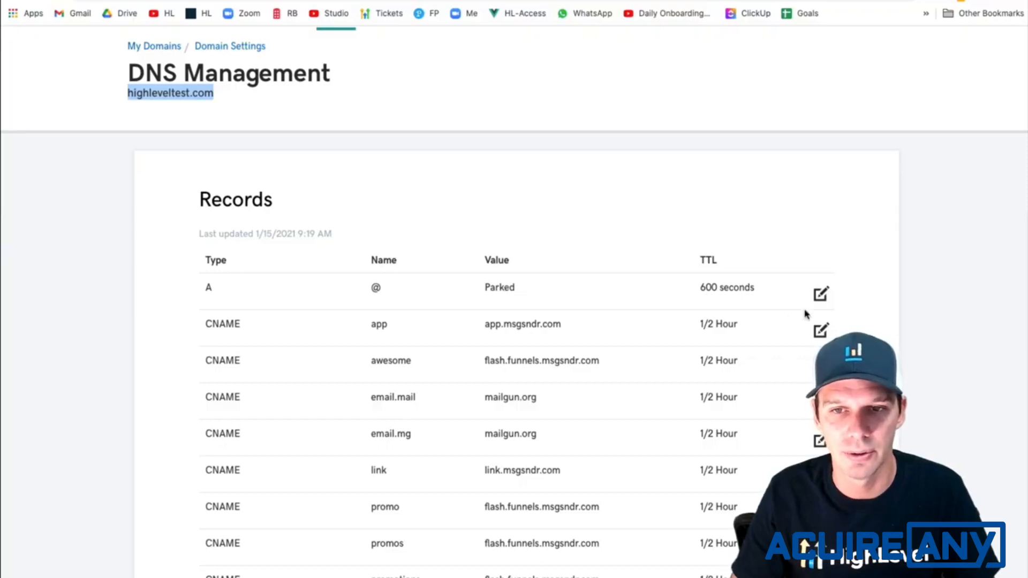
- Try pointing the parked @ A record to 34.68.234.4, and delete that record instead of saving it
click(821, 294)
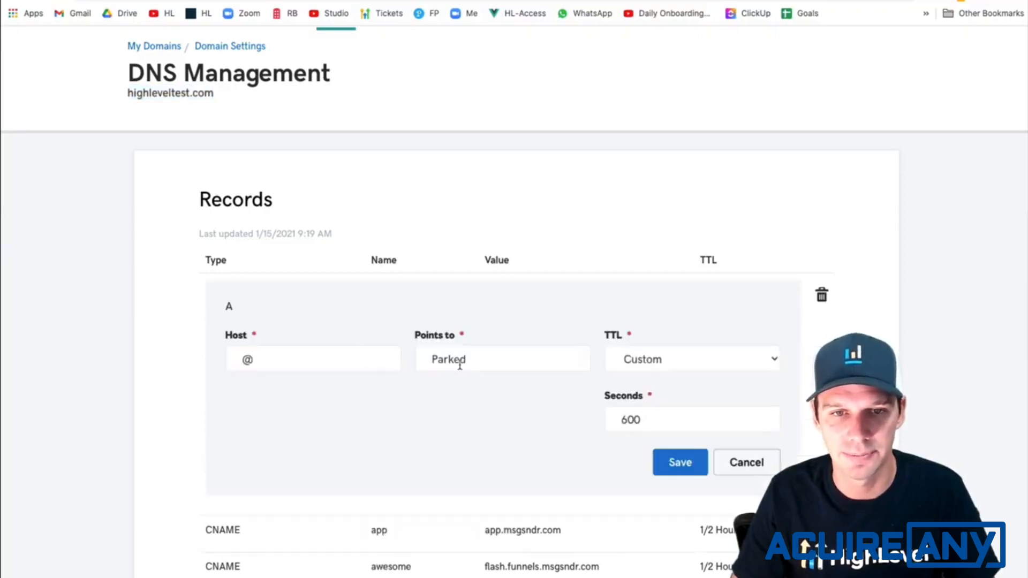
double_click(460, 366)
key(super+v)
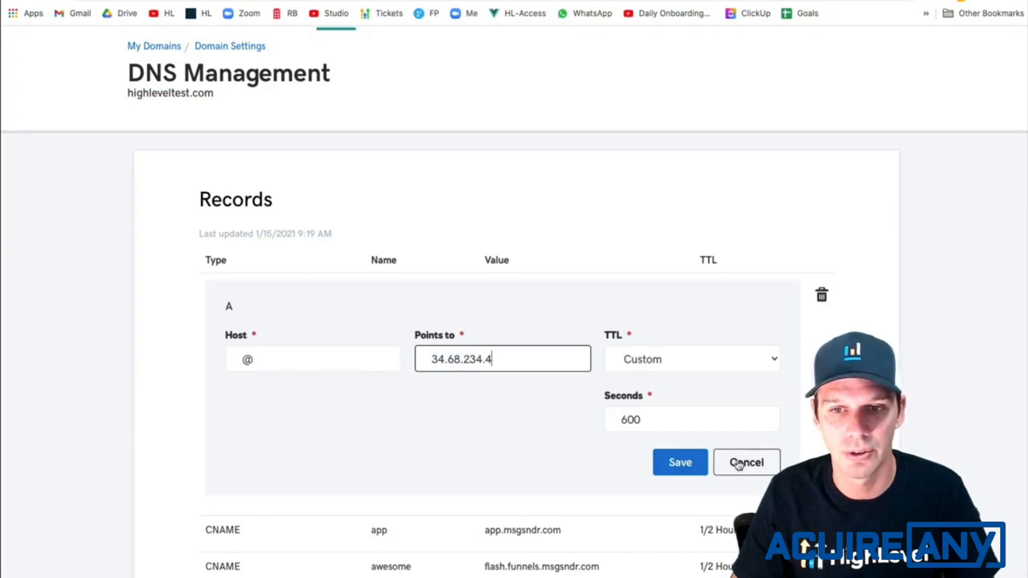
click(821, 294)
click(518, 339)
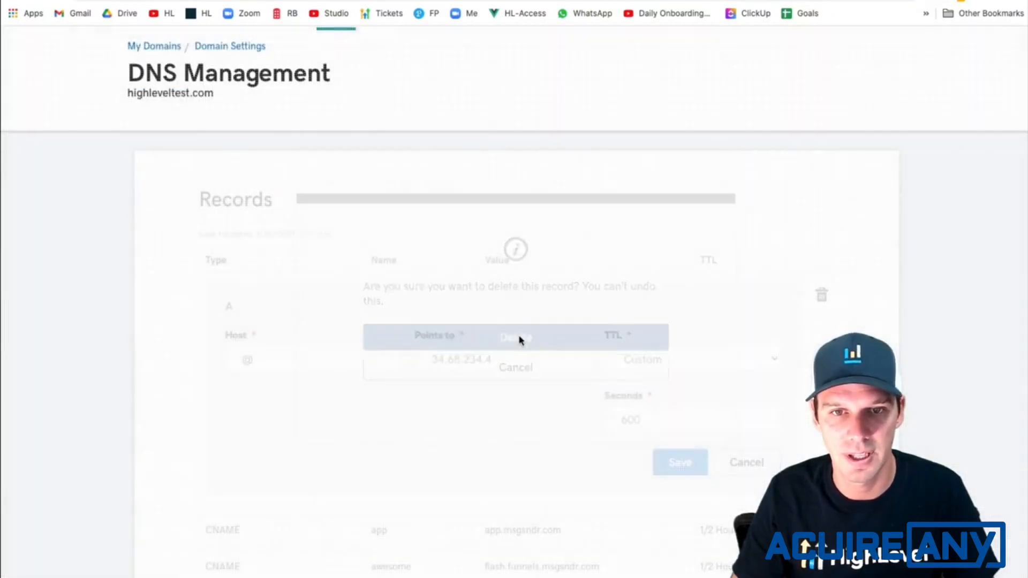
- Add and save a new A record with host @, pointing to 34.68.234.4, with a TTL of 1/2 Hour
scroll(568, 394, down, 10)
scroll(585, 397, up, 5)
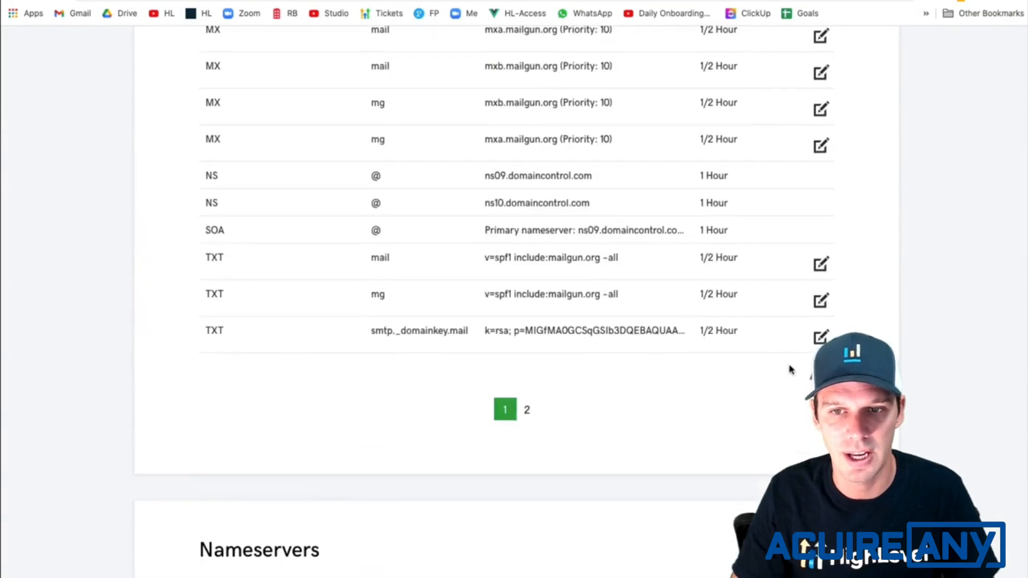
click(356, 370)
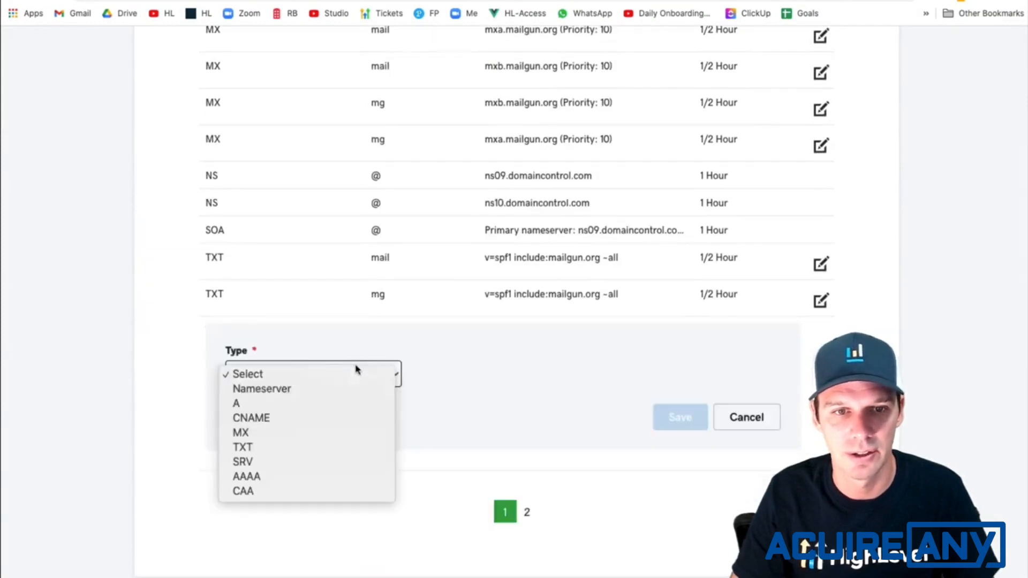
click(320, 403)
click(482, 376)
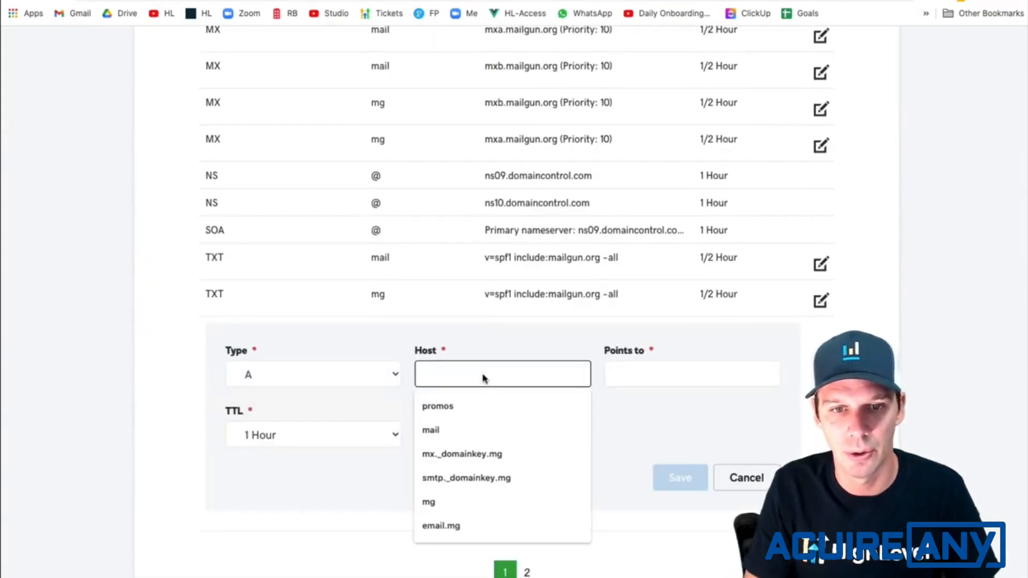
text(@)
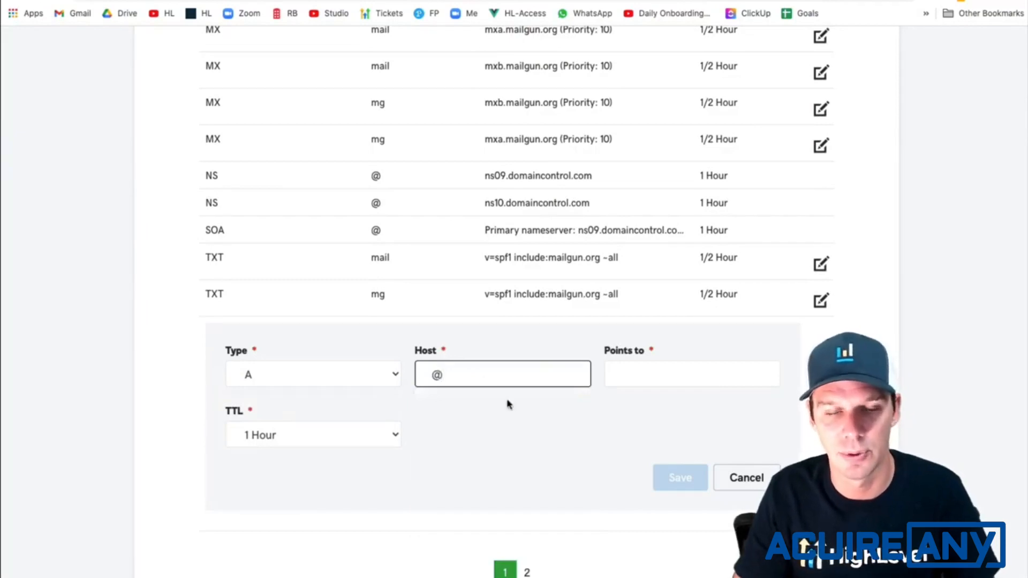
click(654, 377)
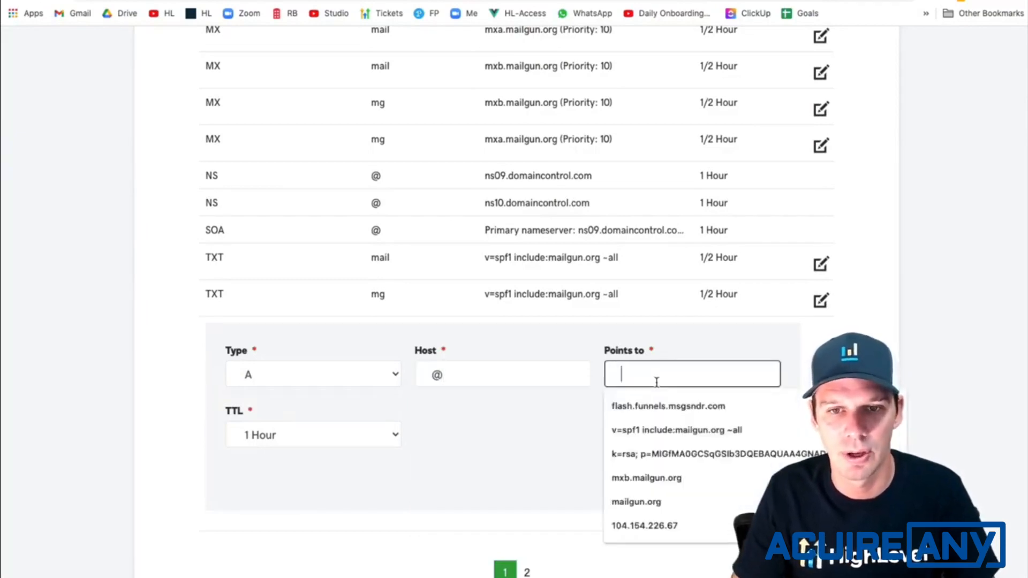
text(34.68.234.4)
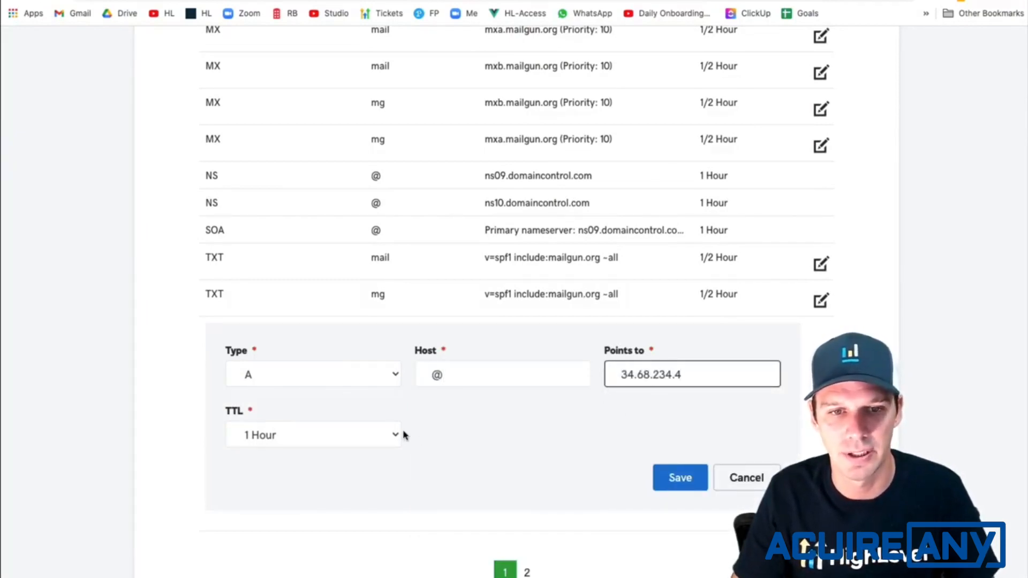
click(398, 434)
click(324, 421)
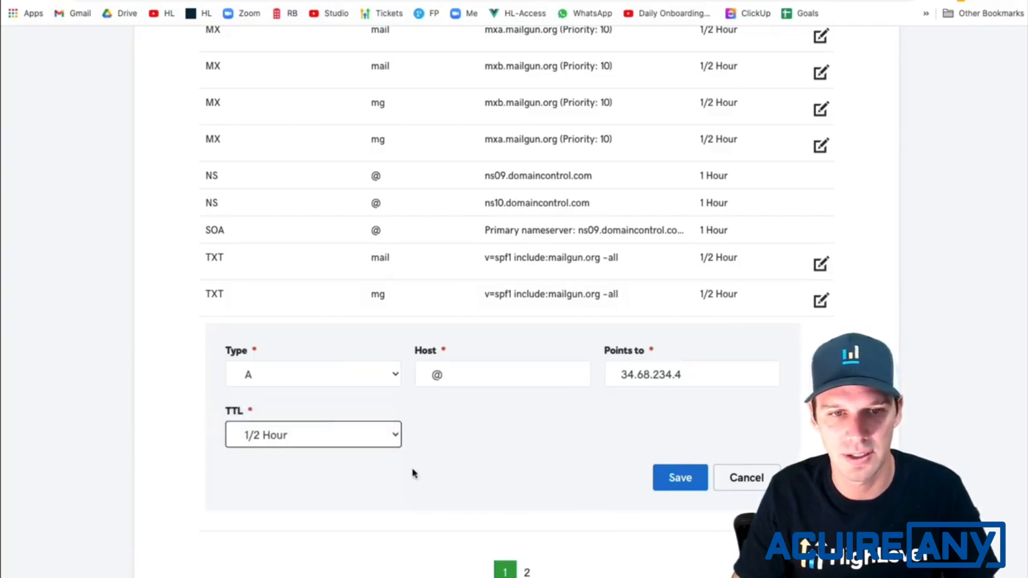
click(676, 478)
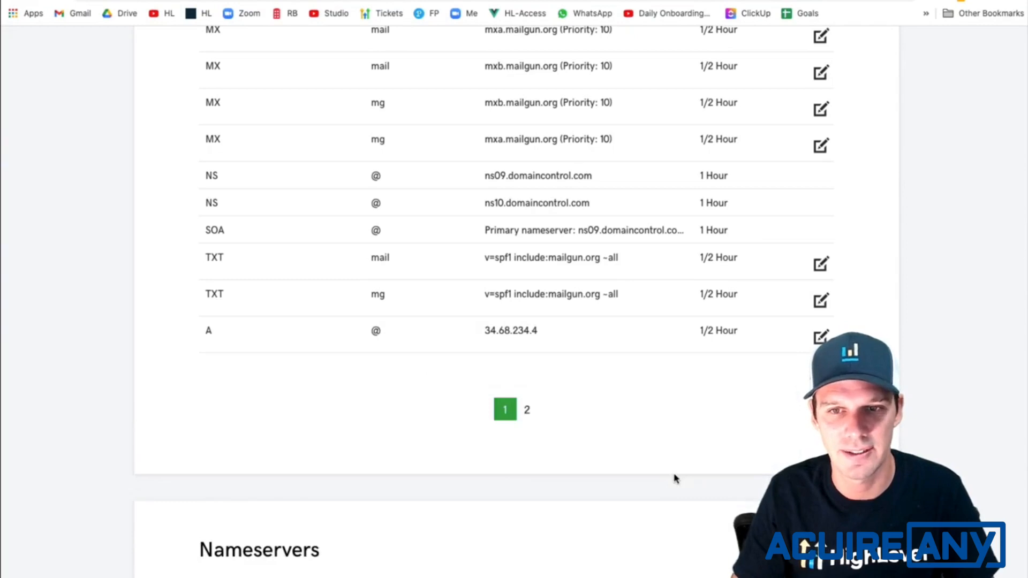
- Switch back to HighLevel and submit highleveltest.com as the new domain
key(ctrl+Tab)
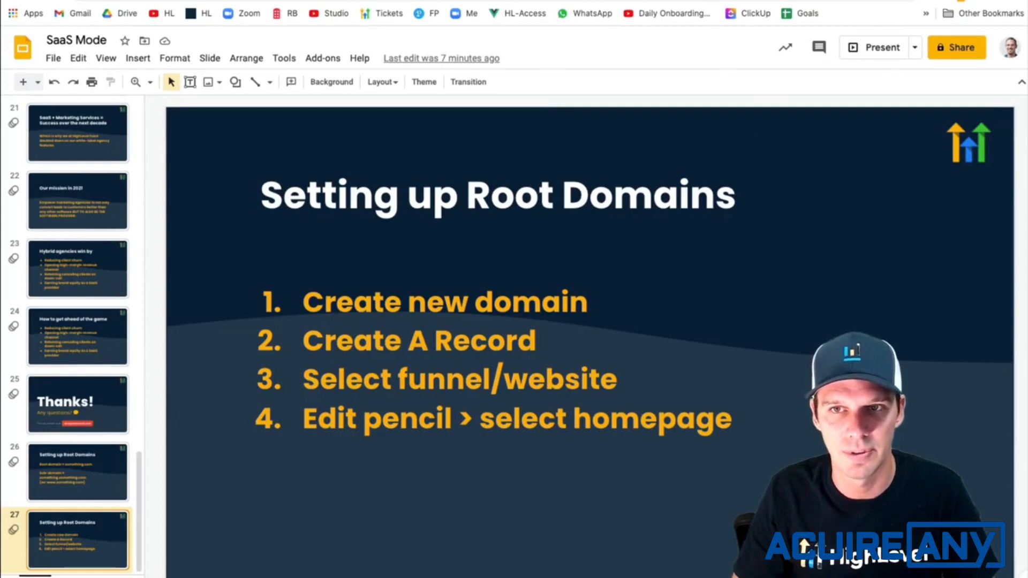
key(ctrl+Tab)
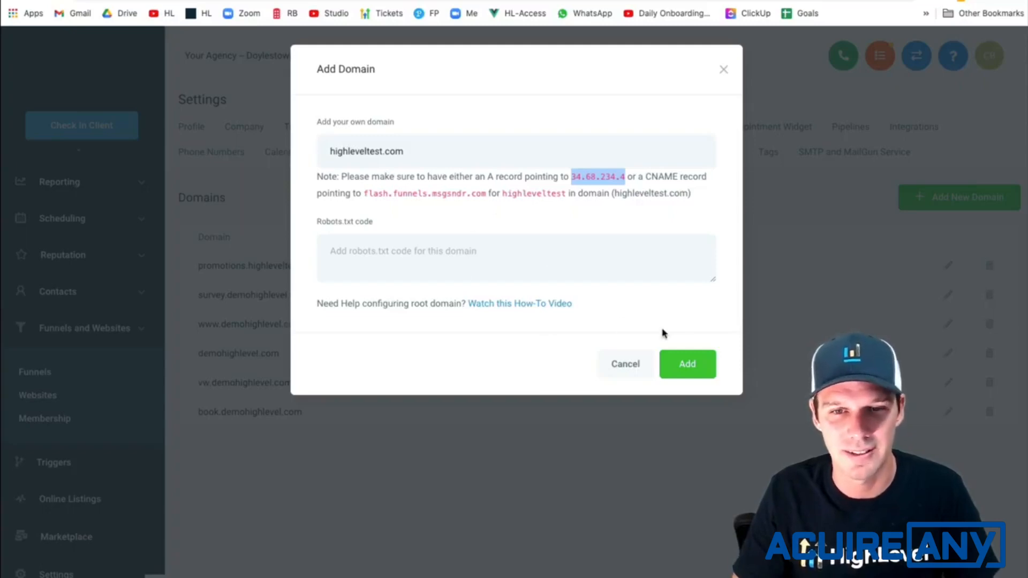
click(685, 360)
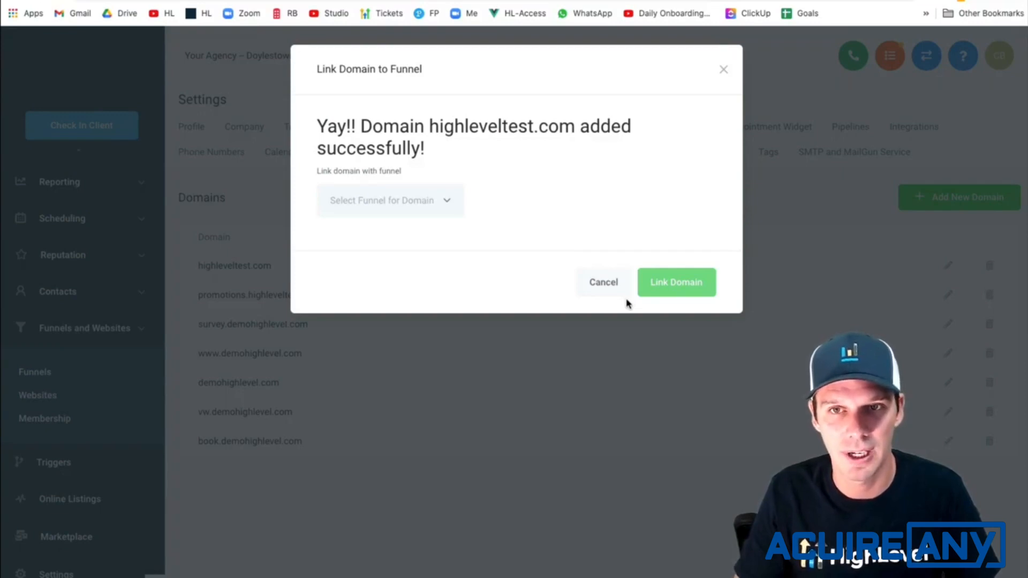
- Check the setup checklist slide and link highleveltest.com to the Agency Template funnel
click(772, 1)
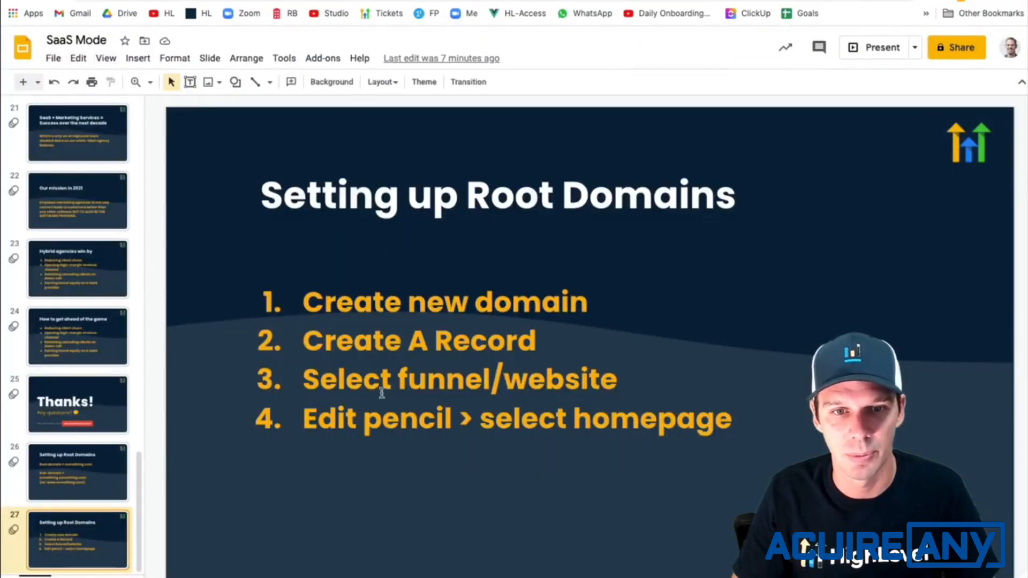
click(664, 1)
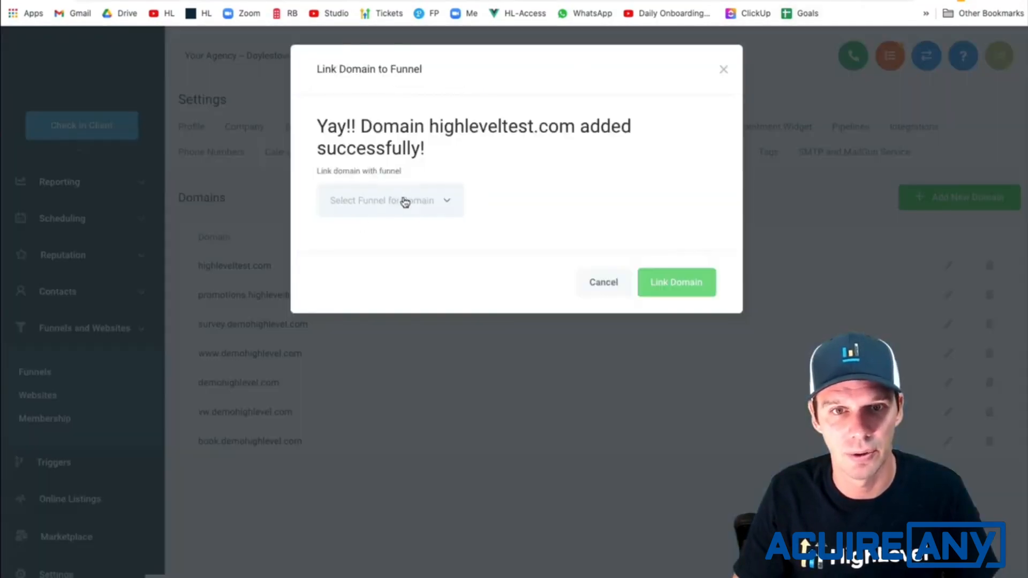
click(455, 203)
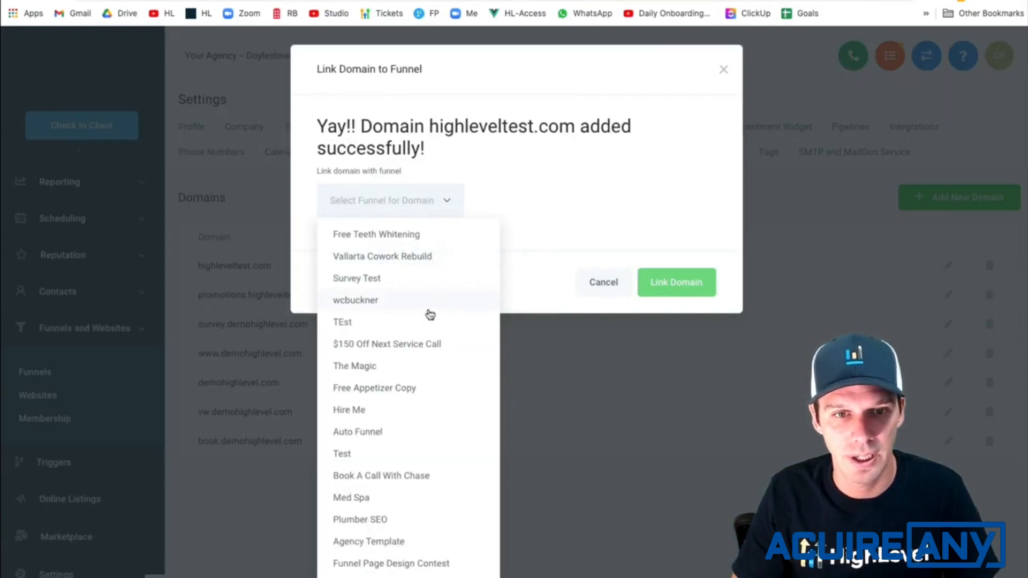
scroll(422, 403, down, 1)
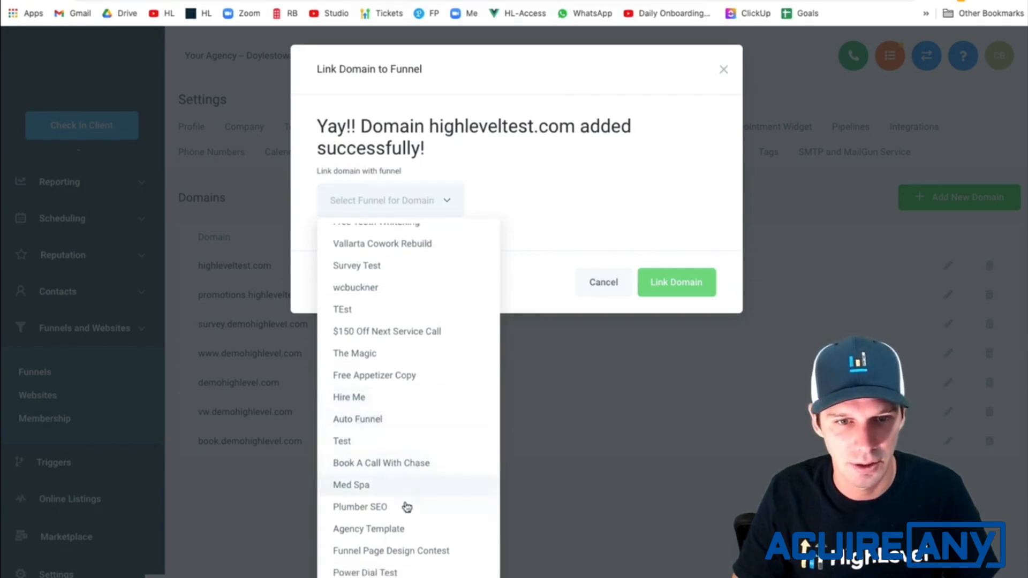
click(403, 526)
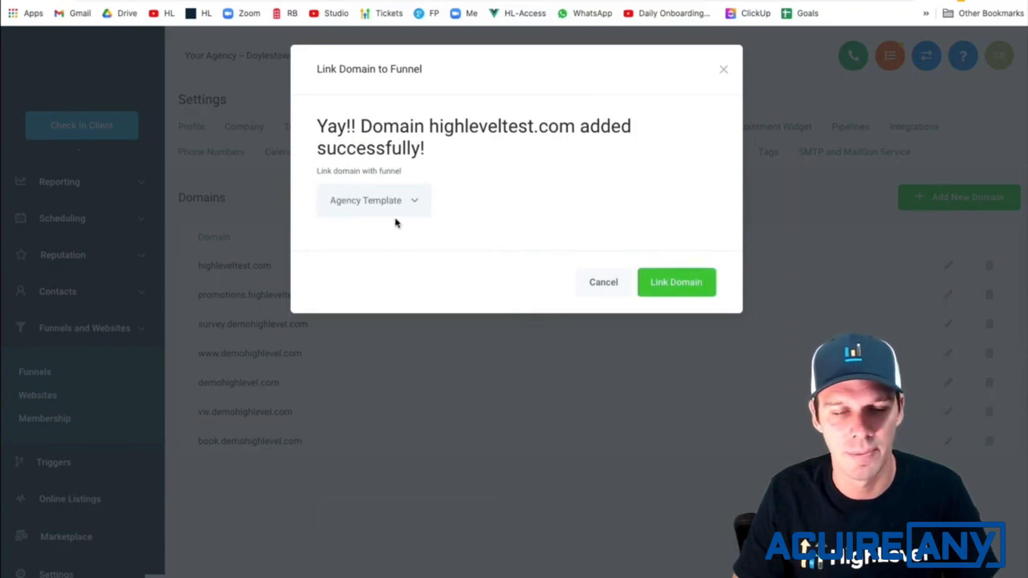
click(682, 286)
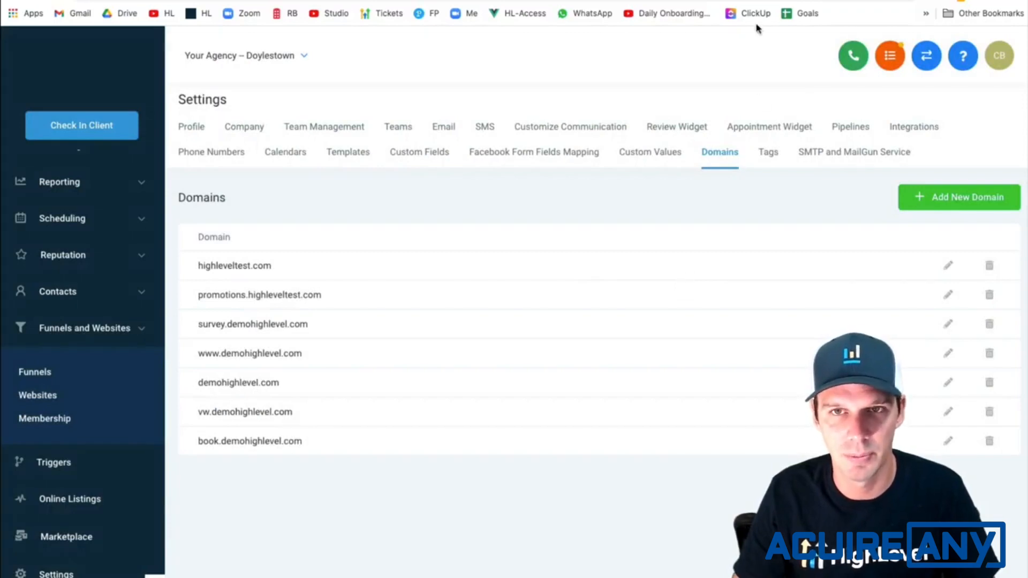
- Check the setup checklist slide and save Agency Template / Home as the default page of highleveltest.com
click(381, 0)
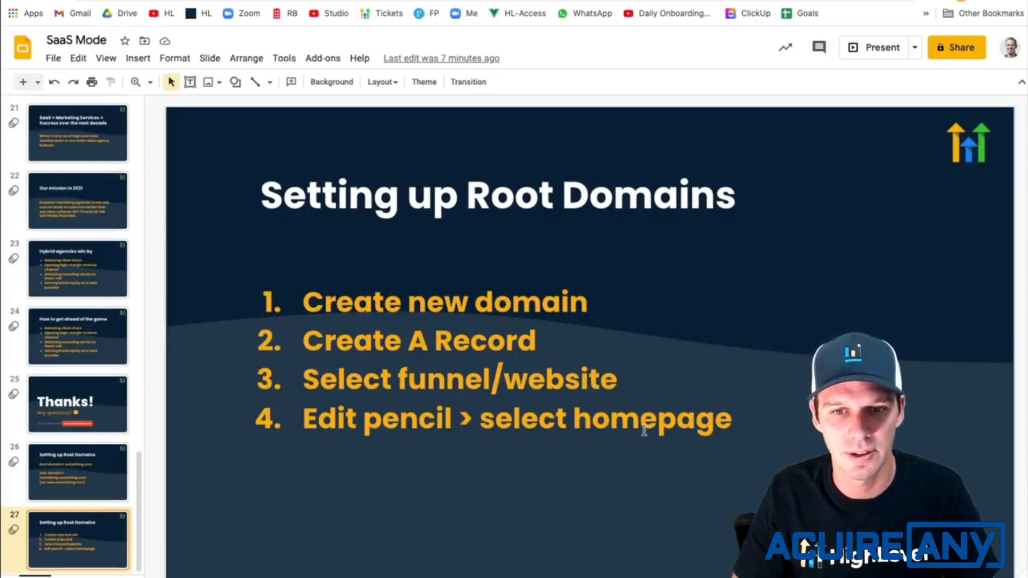
click(896, 0)
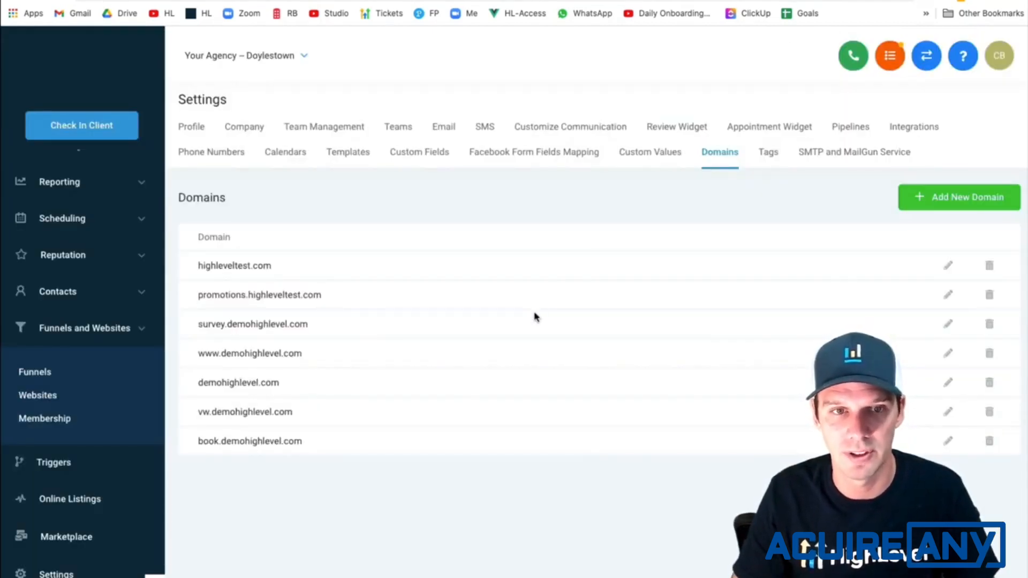
click(948, 266)
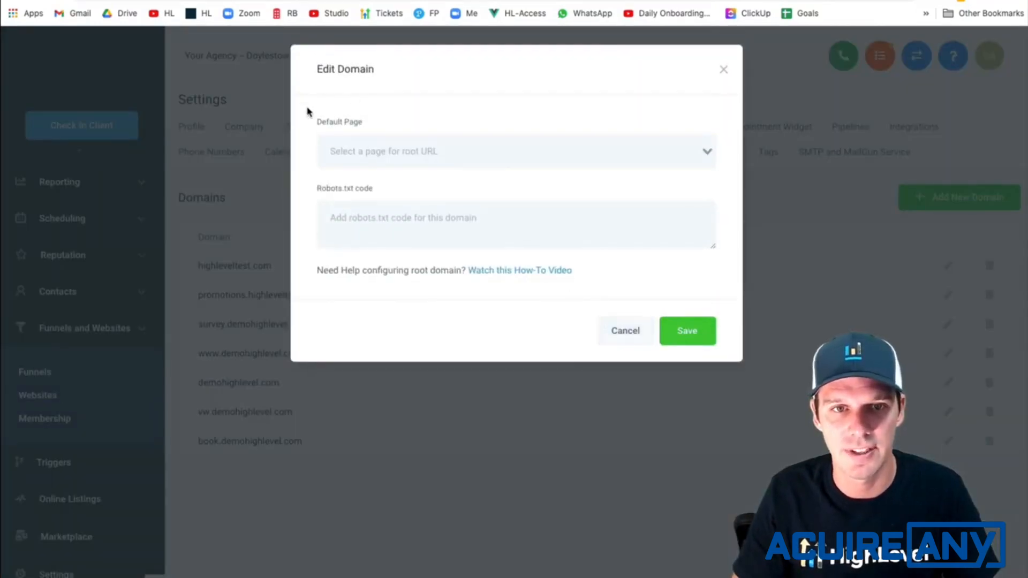
click(437, 143)
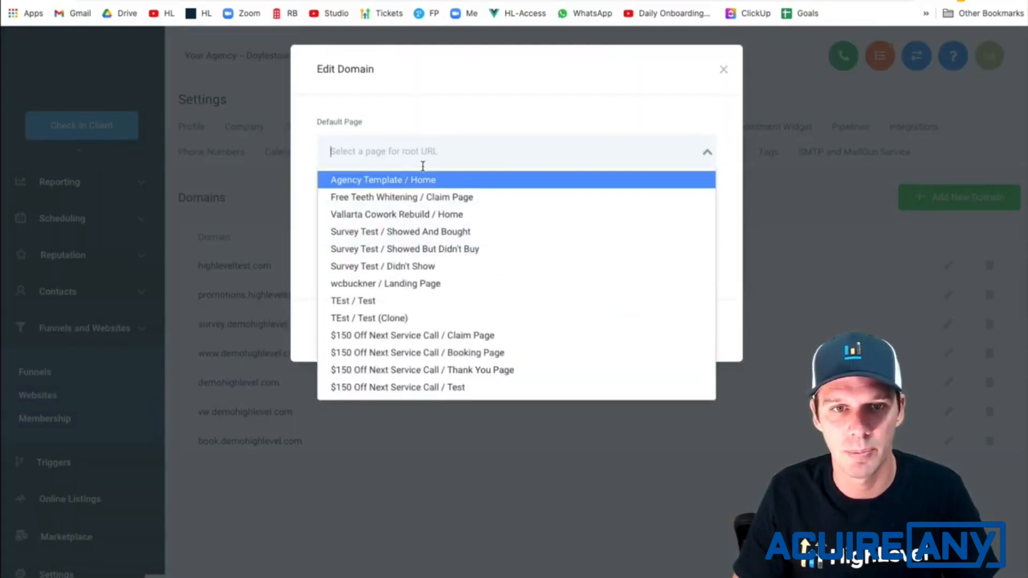
click(395, 184)
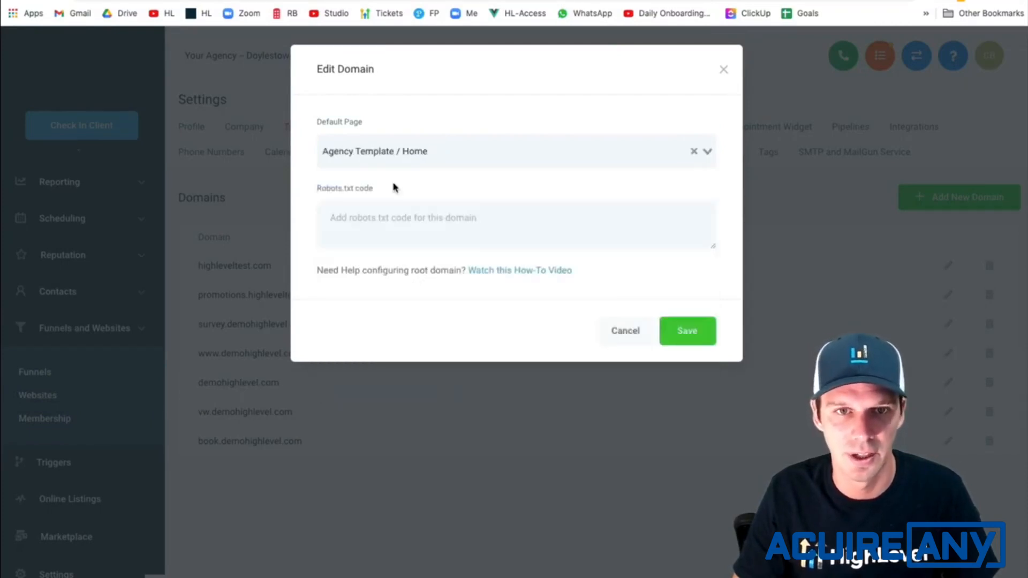
click(695, 334)
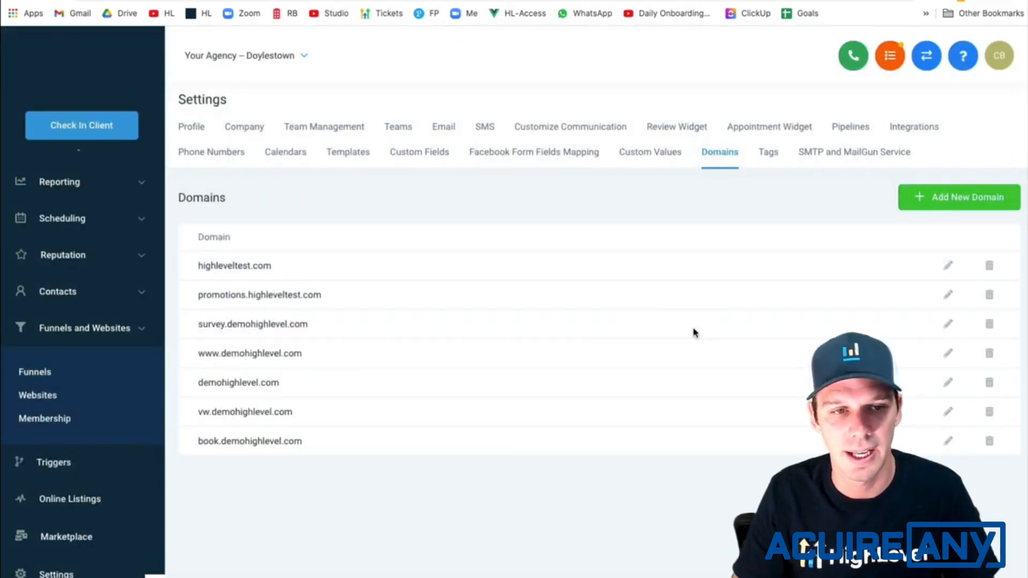
- Open the Agency Template website's settings to check which domain it uses
click(43, 396)
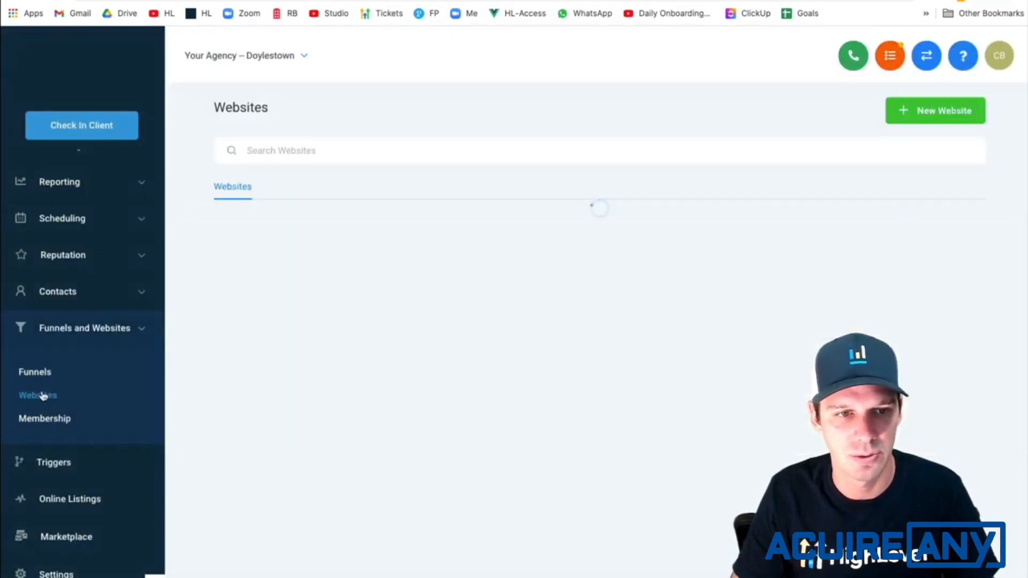
click(278, 219)
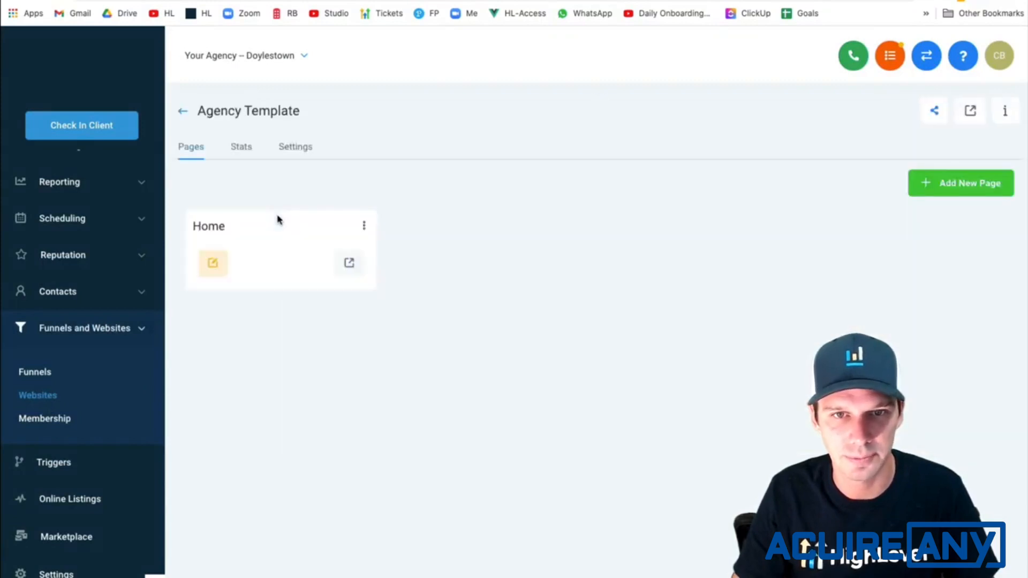
click(312, 148)
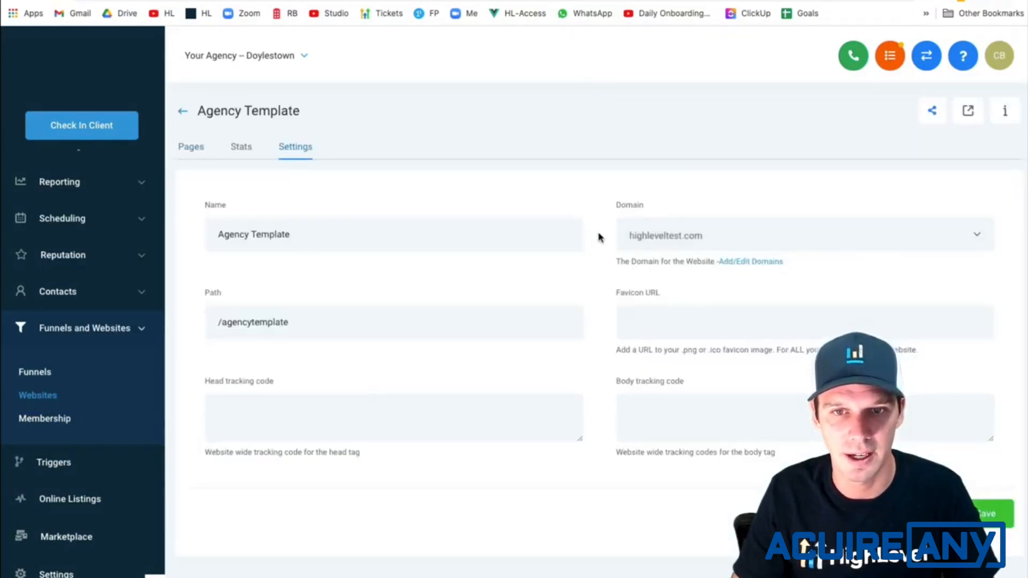
- Load highleveltest.com in a new browser tab to check the live homepage
key(ctrl+t)
text(h)
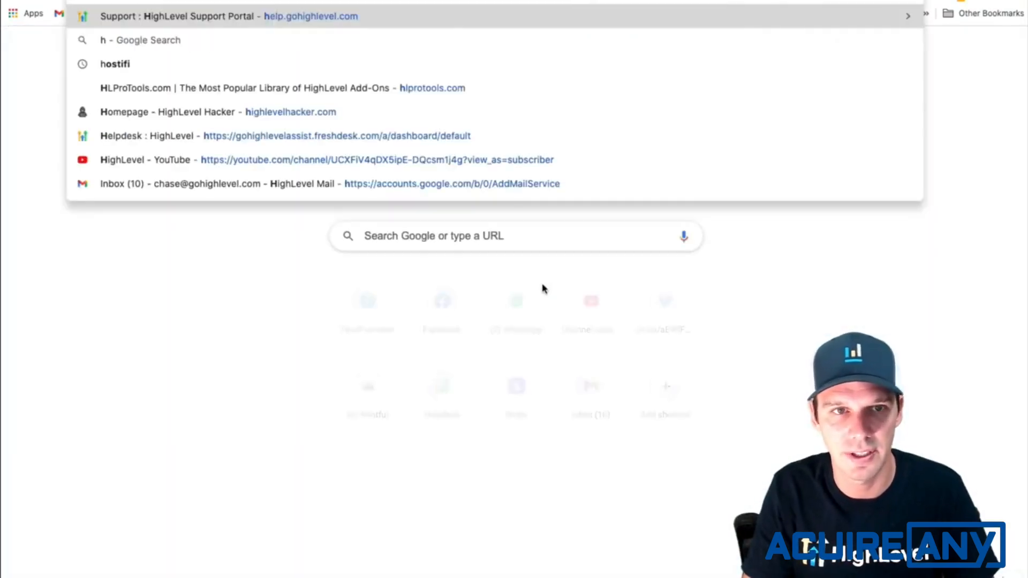
text(ighleveltest)
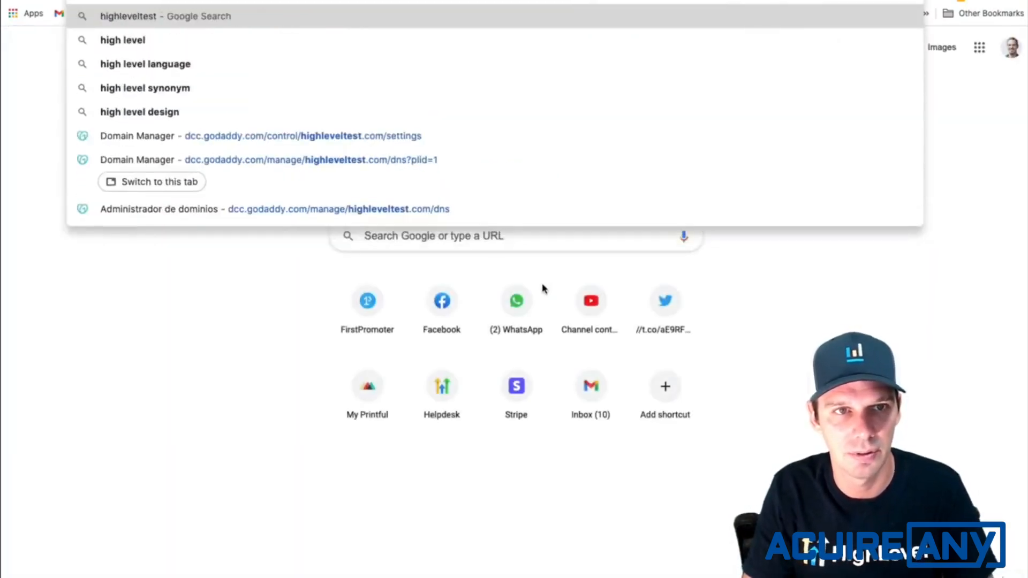
text(.com)
key(Return)
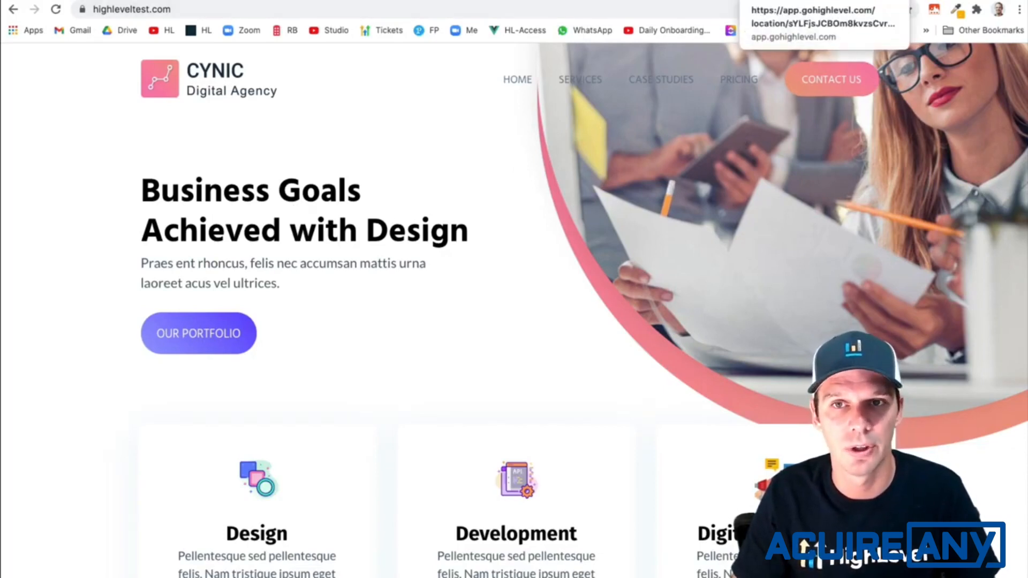
click(787, 0)
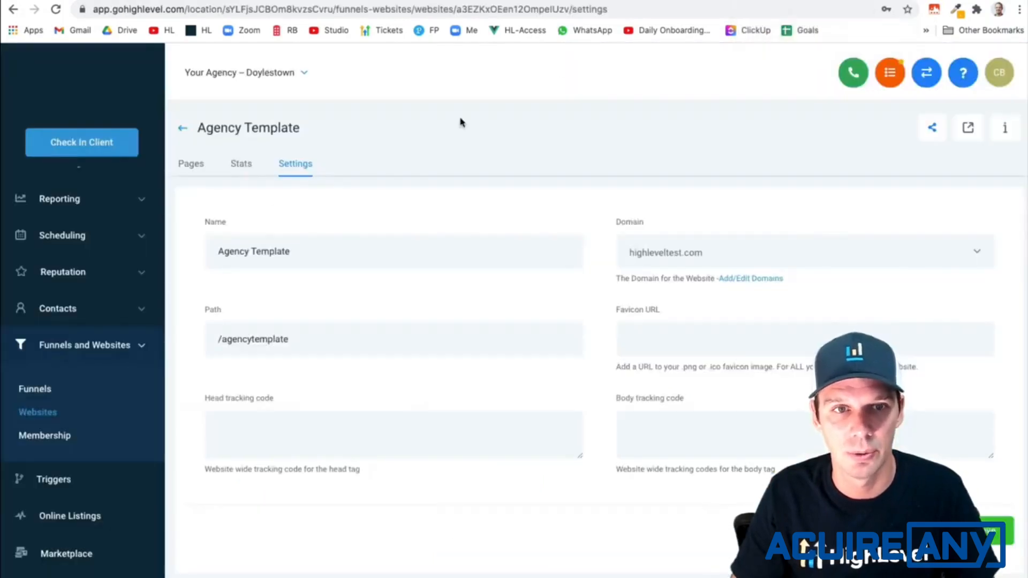
click(80, 344)
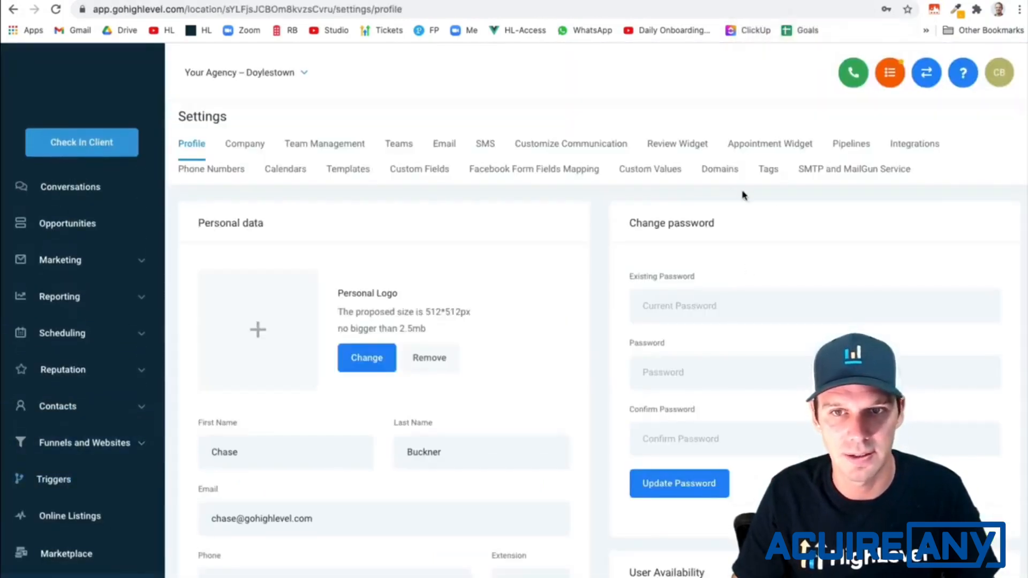
click(721, 170)
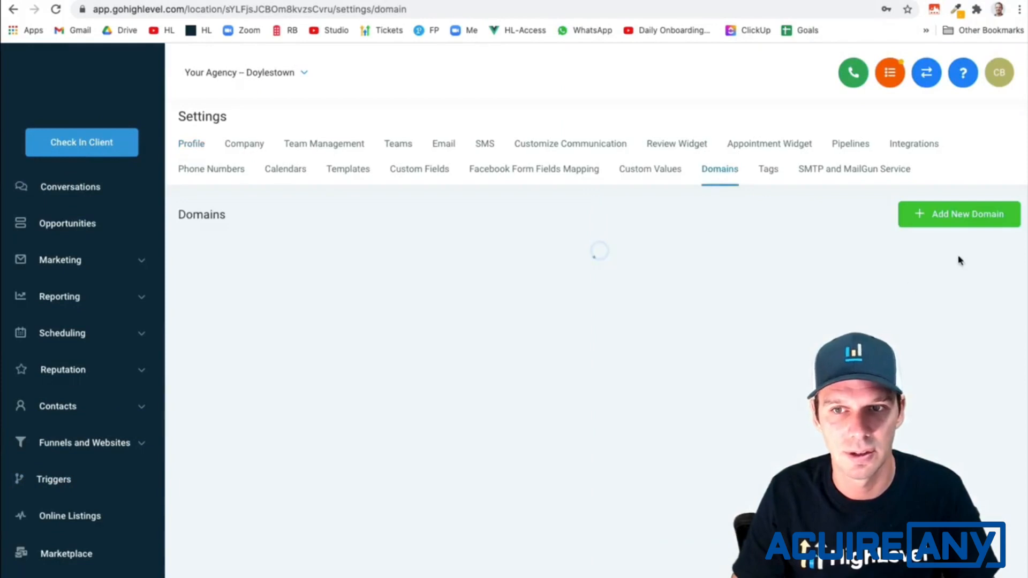
click(961, 217)
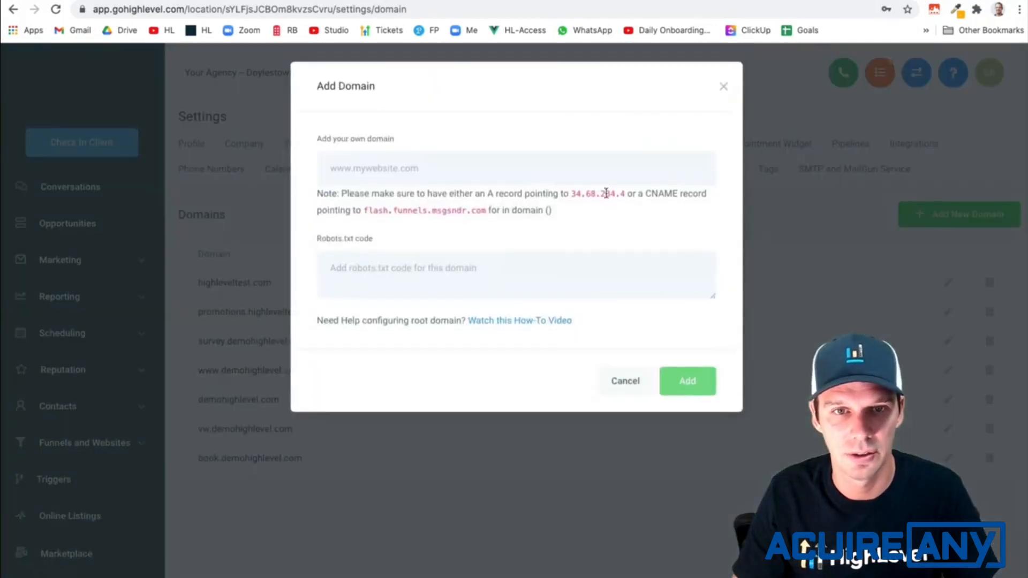
click(498, 170)
text(www.h)
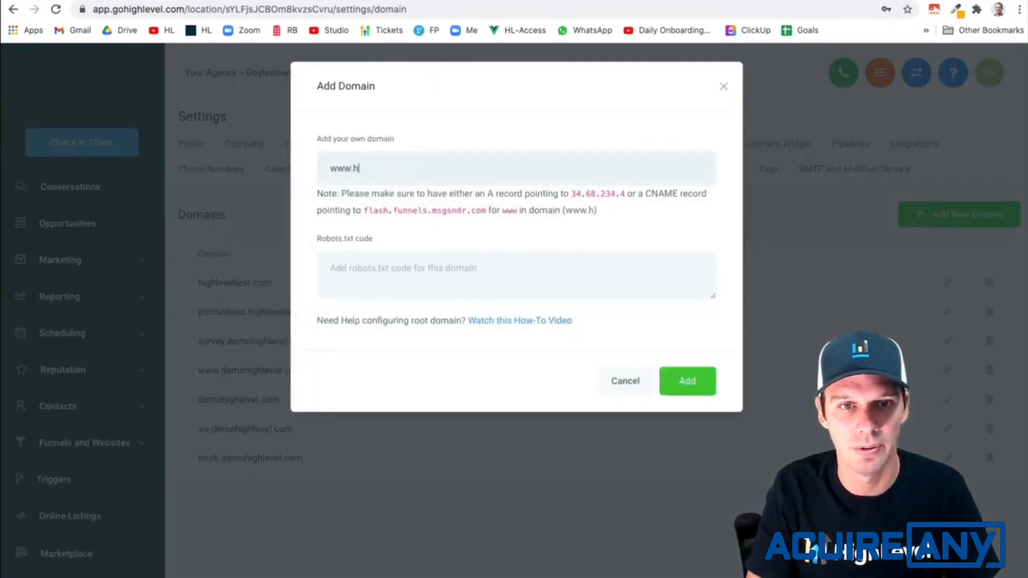
text(ighleveltest.com)
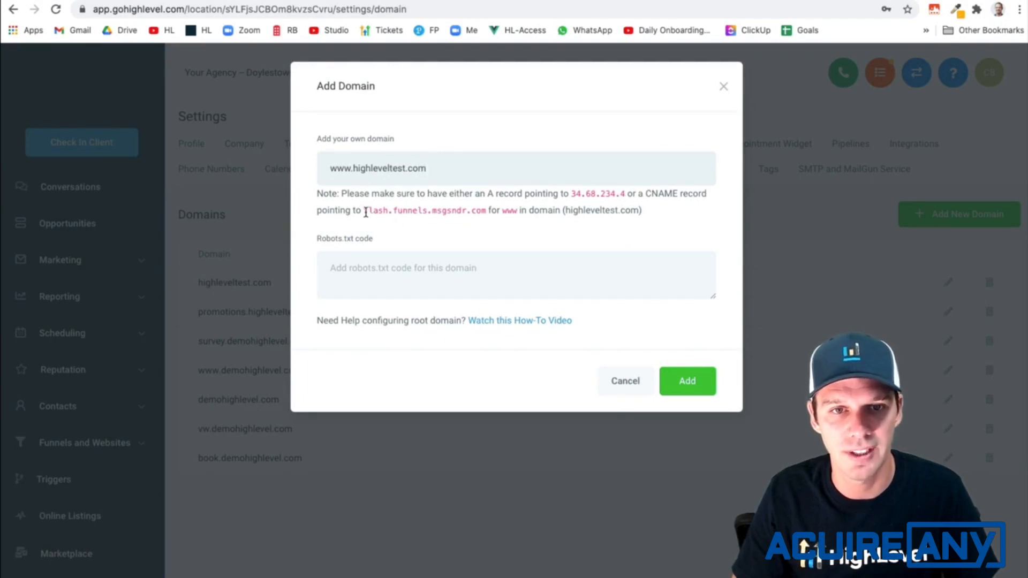
- Copy the CNAME target flash.funnels.msgsndr.com and look through the existing DNS records of highleveltest.com in GoDaddy
drag(365, 213, 479, 211)
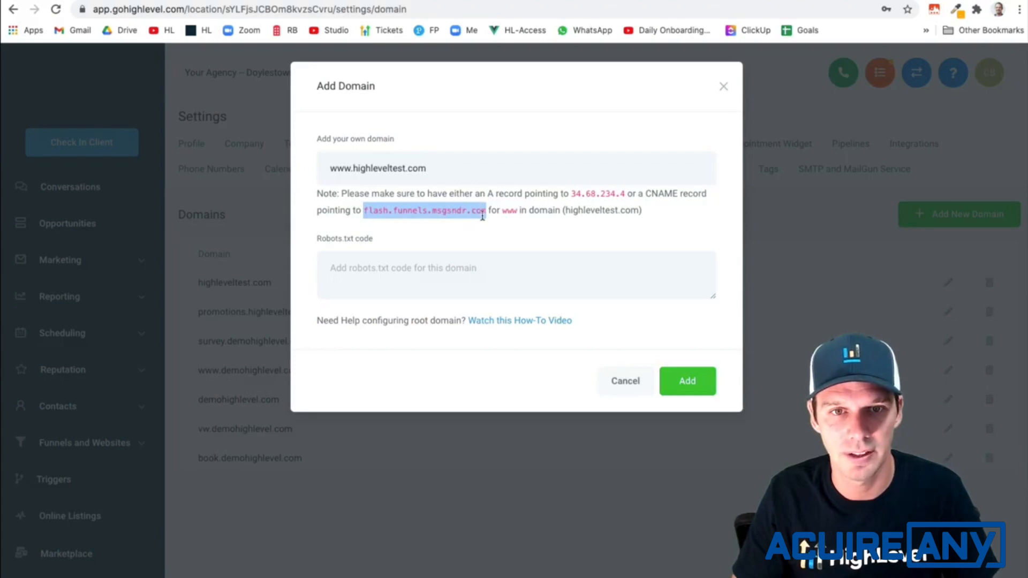
click(869, 1)
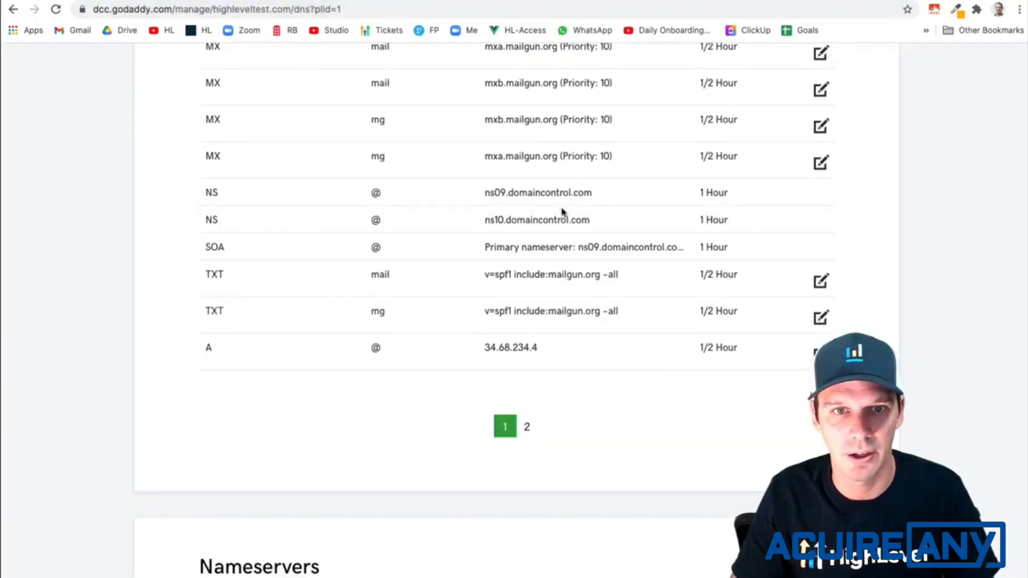
scroll(563, 213, up, 9)
scroll(563, 212, down, 10)
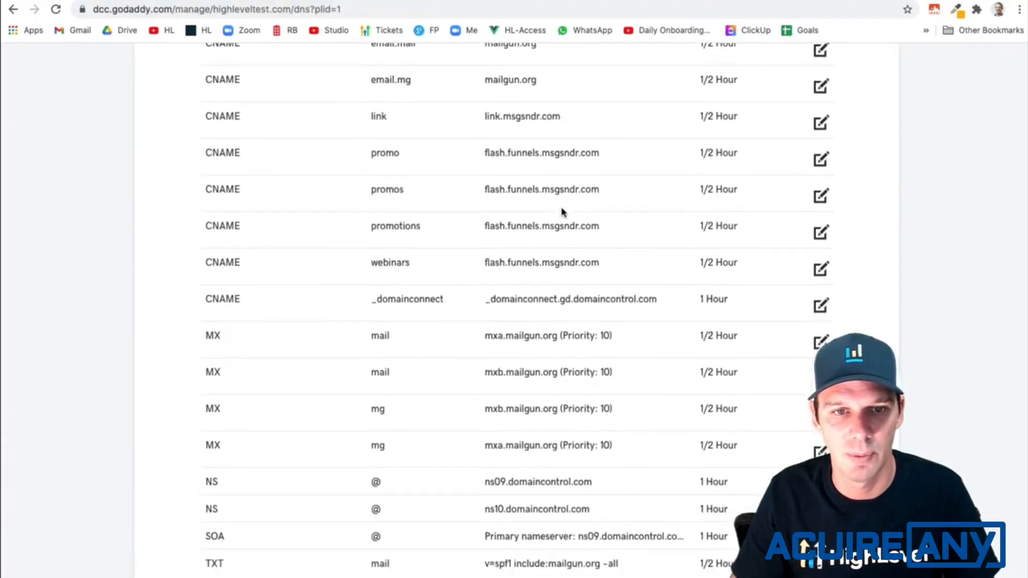
scroll(559, 219, up, 11)
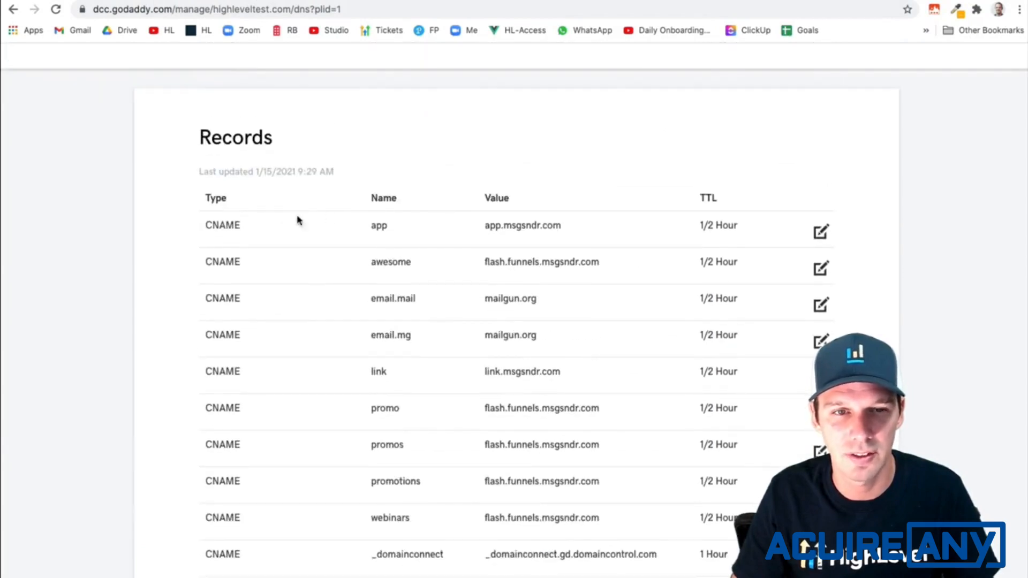
scroll(393, 493, down, 1)
scroll(393, 493, down, 1)
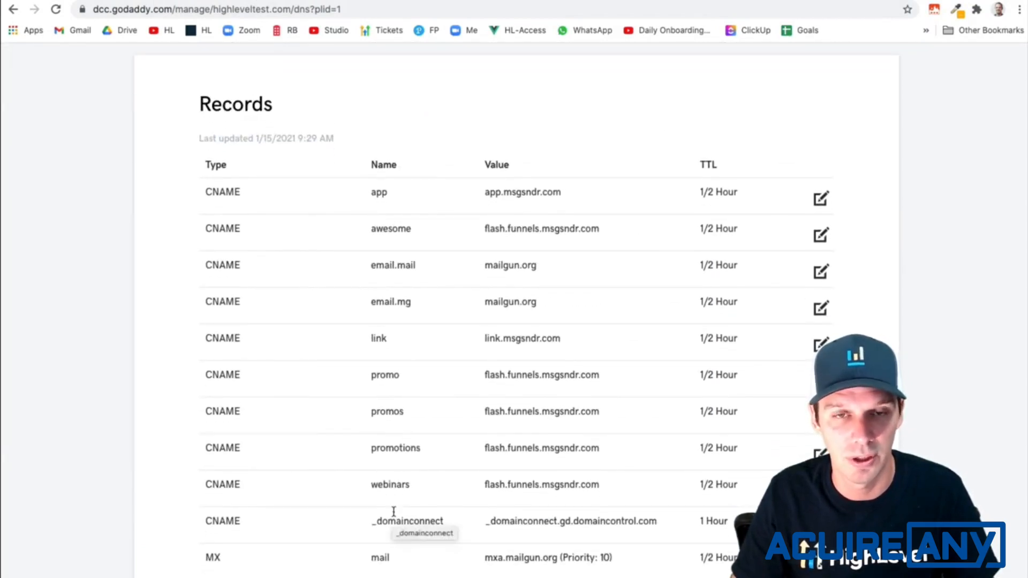
scroll(394, 512, down, 10)
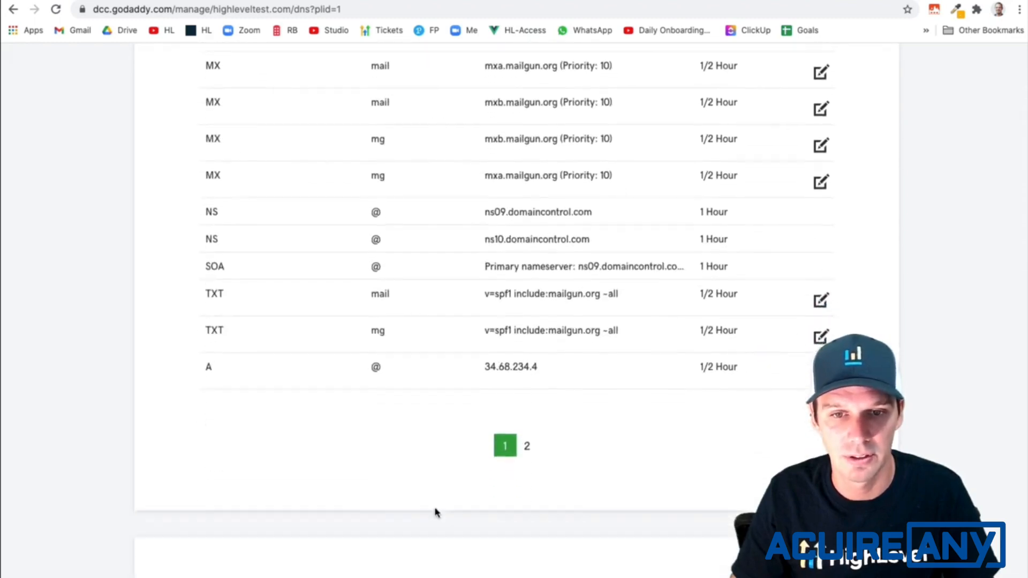
- Add and save a CNAME record with host www, pointing to flash.funnels.msgsndr.com, with a TTL of 1/2 Hour
click(820, 411)
click(368, 411)
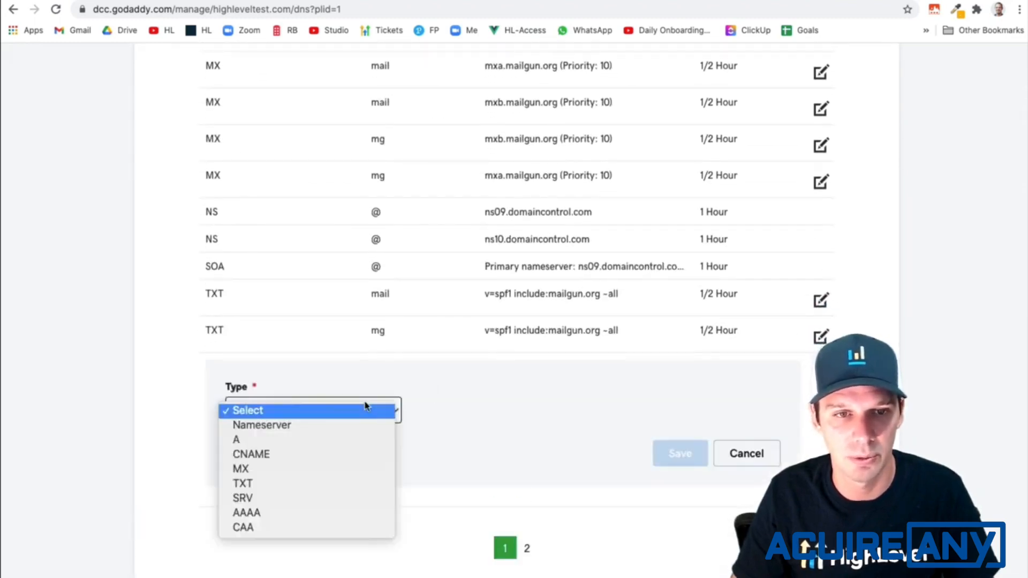
click(348, 452)
click(489, 411)
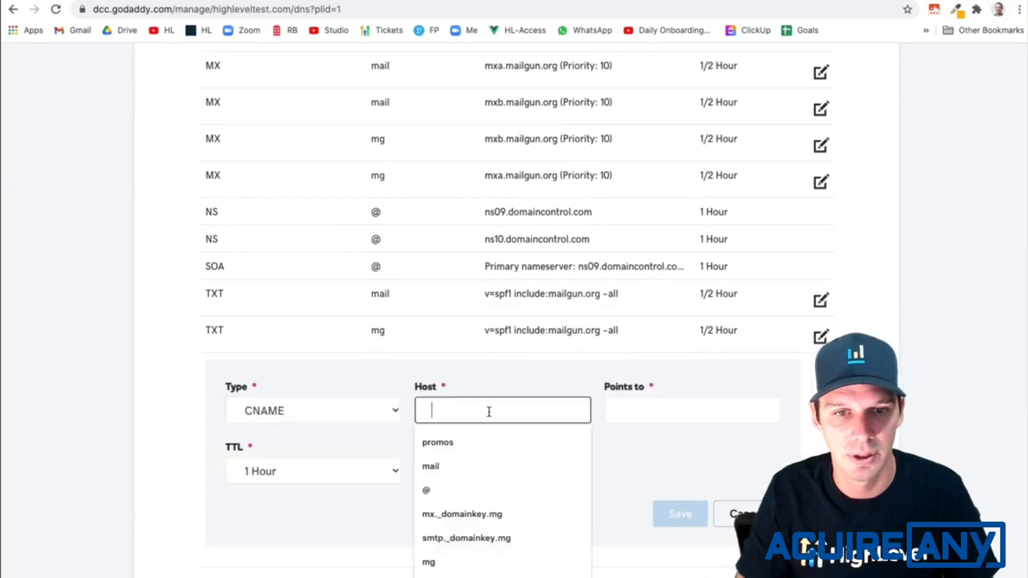
text(www)
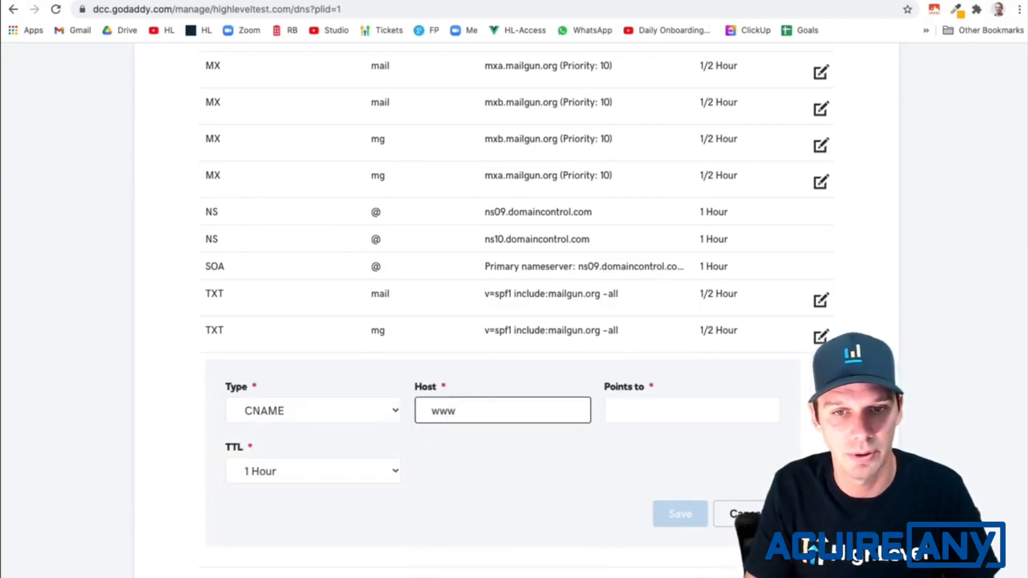
key(Tab)
text(flash.funnels.msgsndr.com)
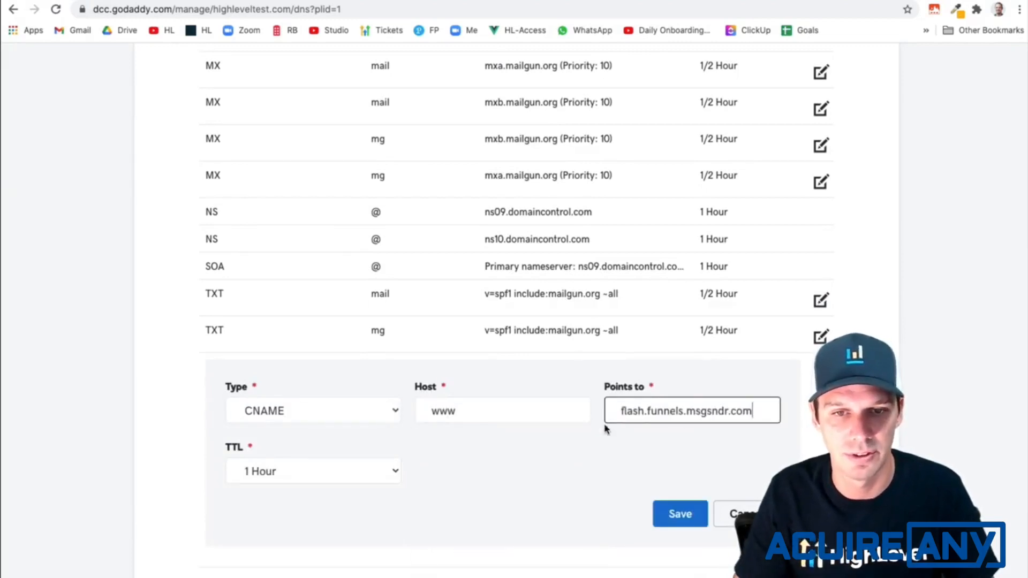
click(360, 471)
click(349, 456)
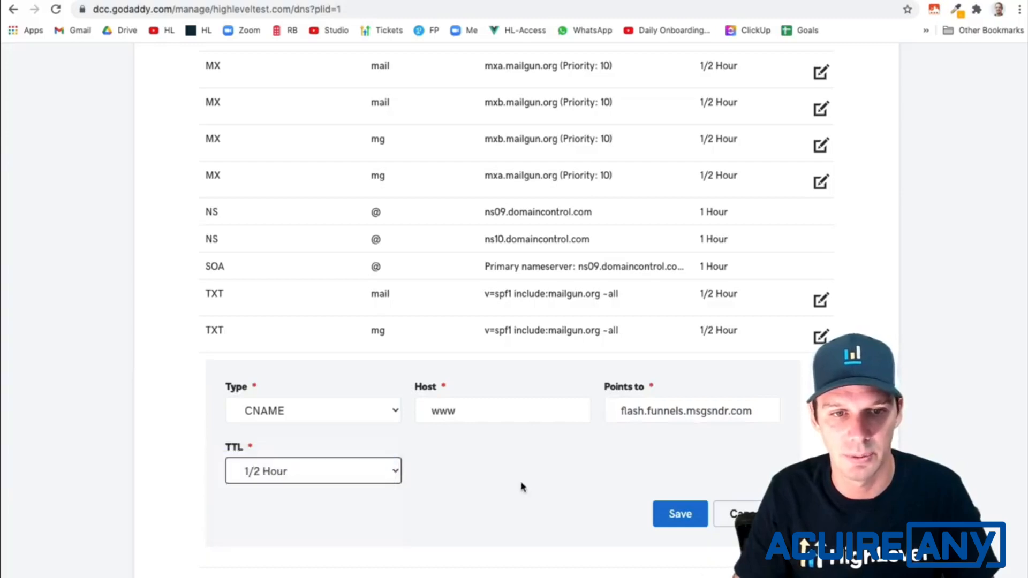
click(677, 514)
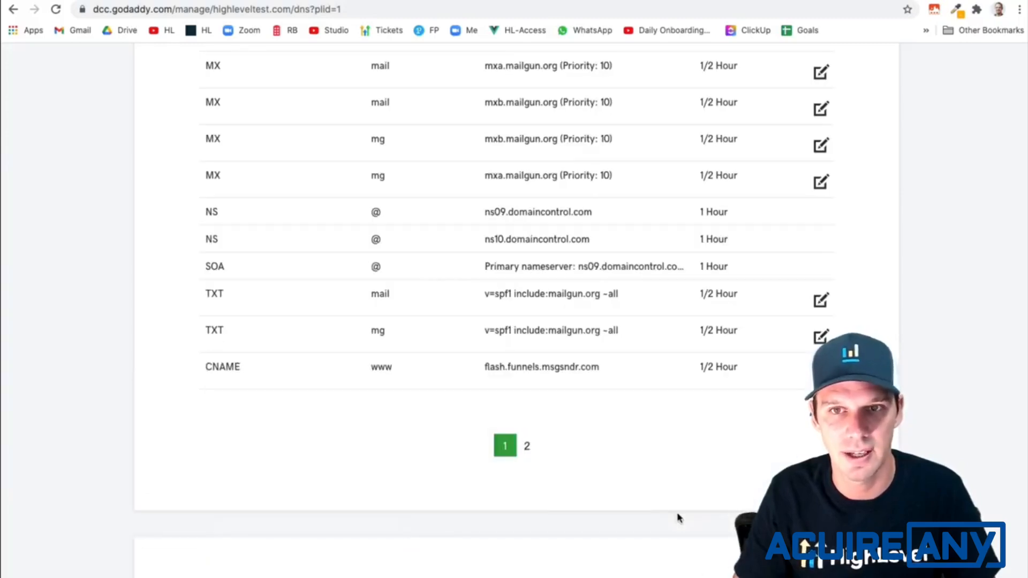
click(718, 1)
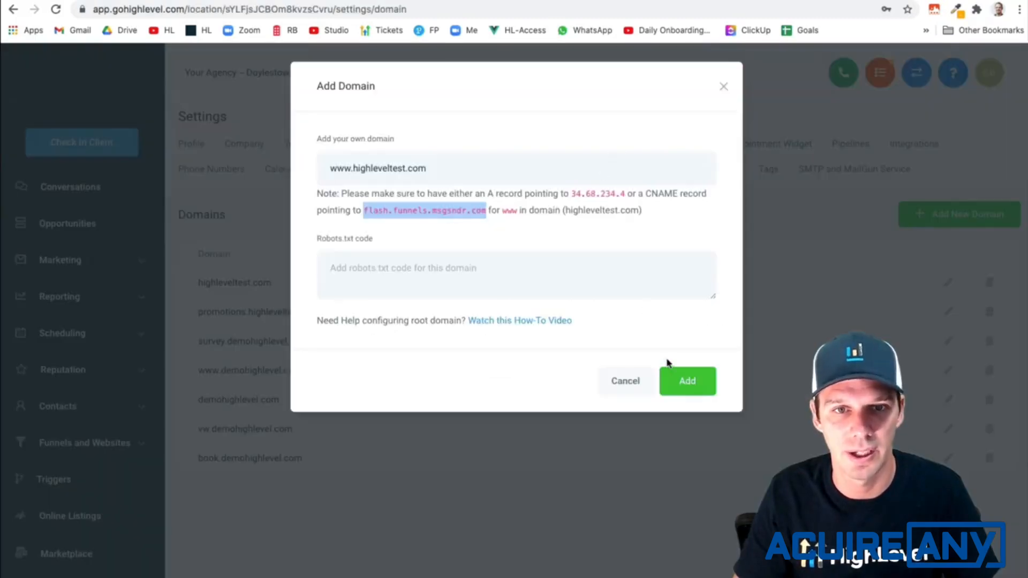
click(693, 381)
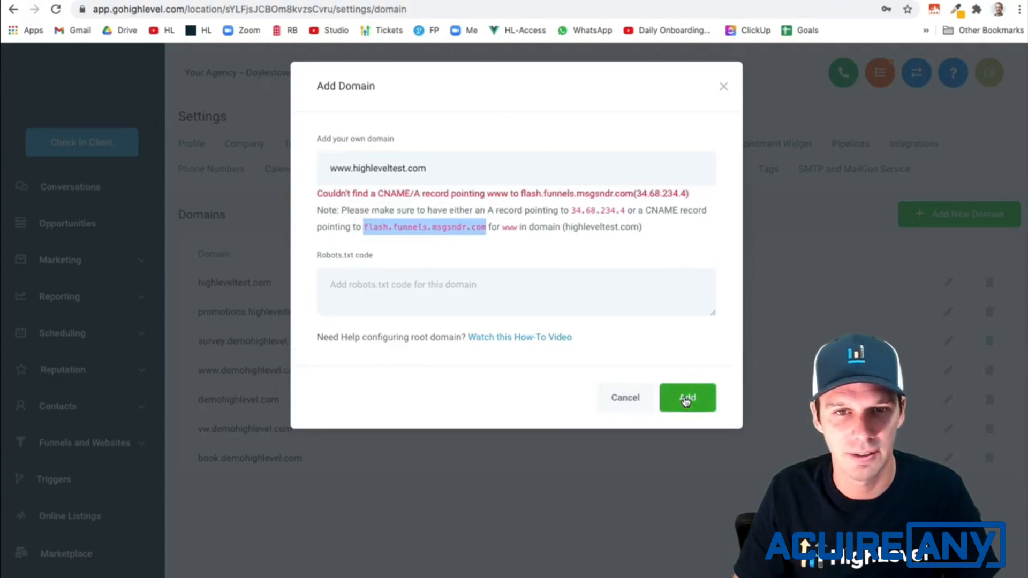
click(685, 399)
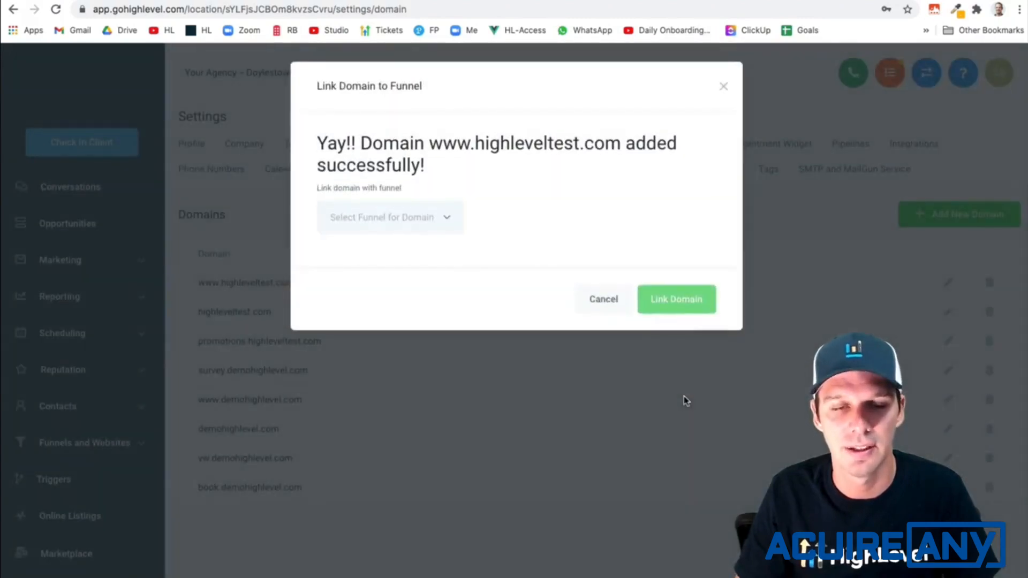
click(419, 231)
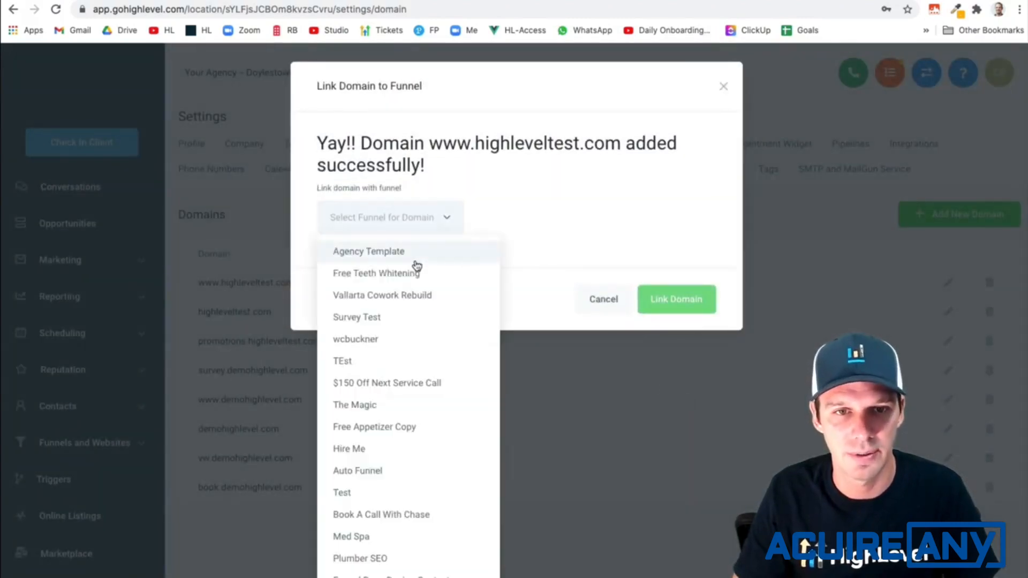
click(375, 256)
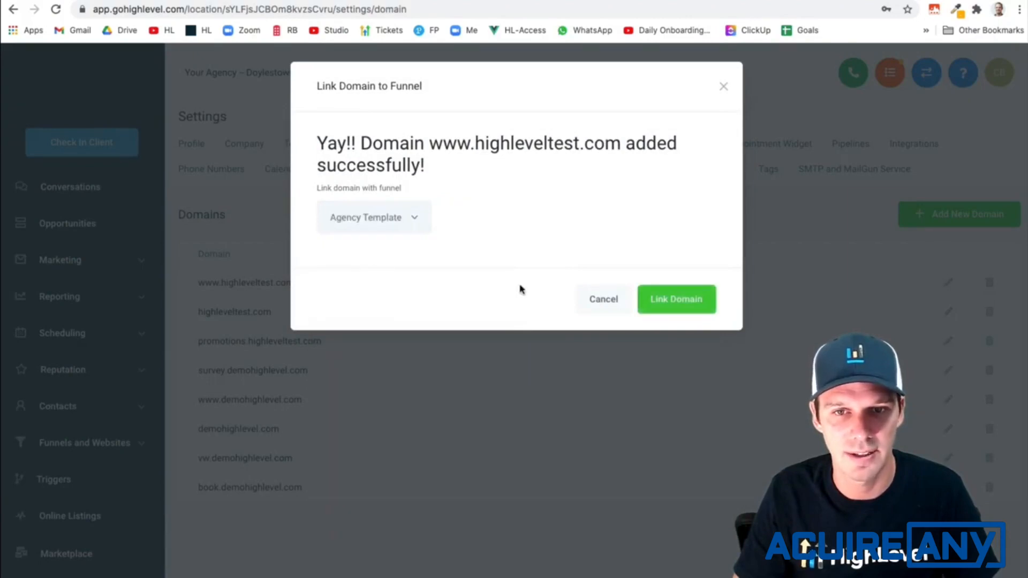
click(666, 306)
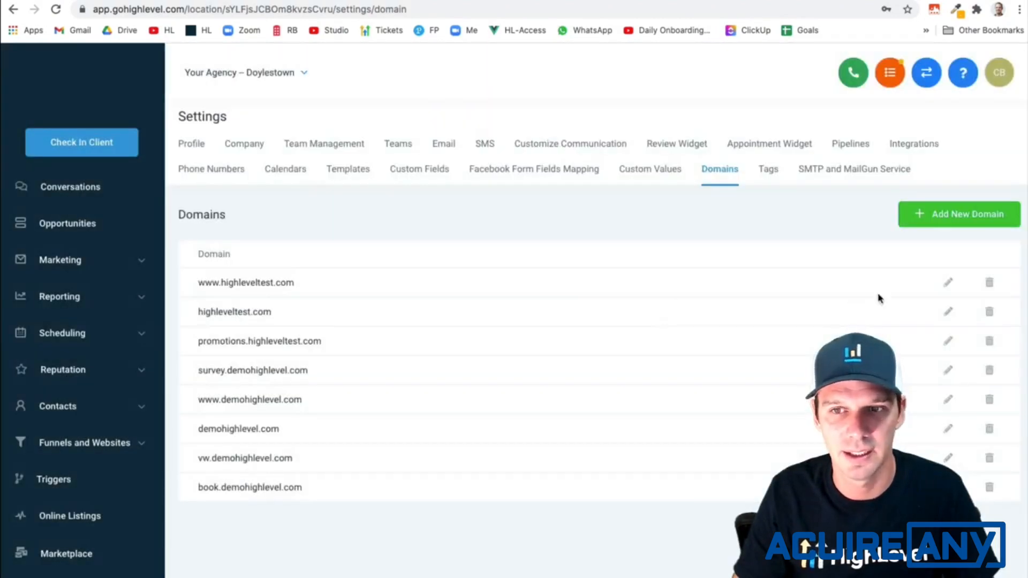
click(947, 284)
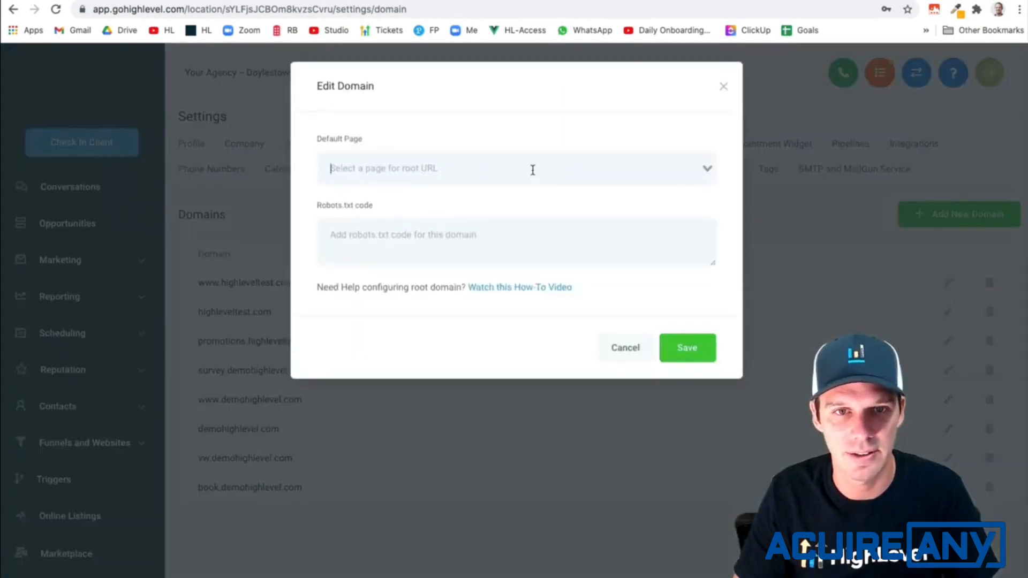
click(532, 169)
click(535, 175)
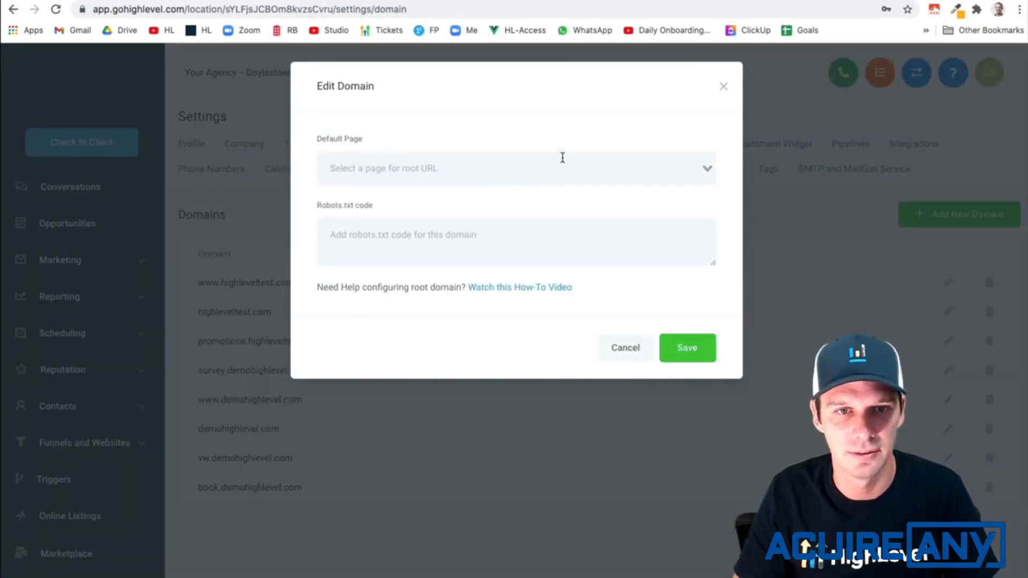
click(562, 157)
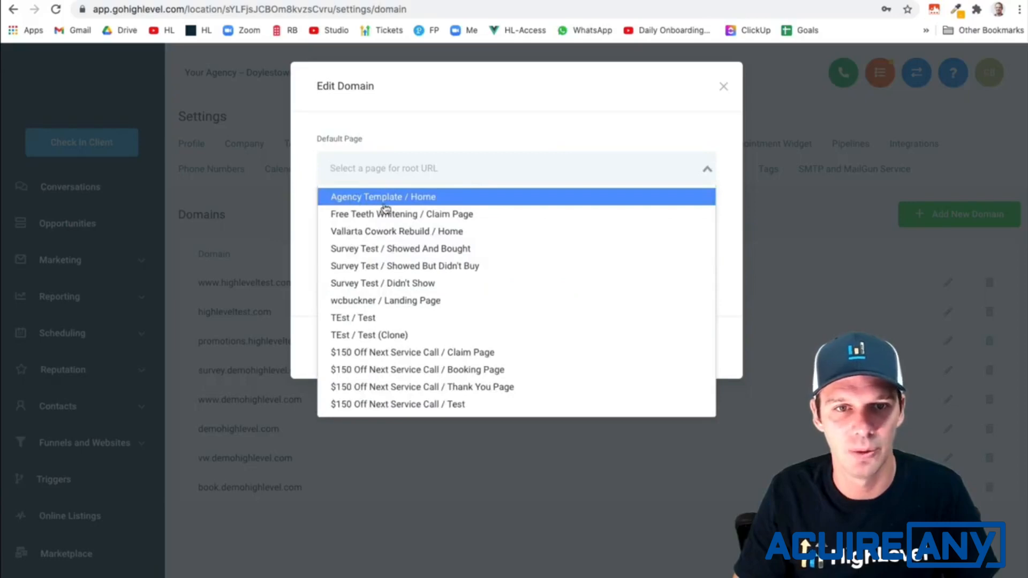
click(405, 201)
click(689, 352)
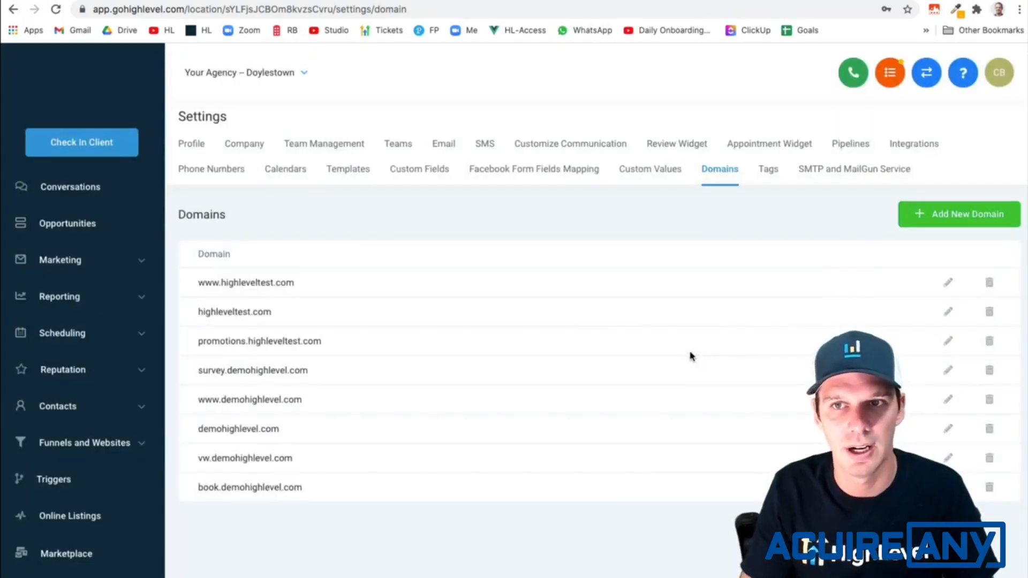
click(257, 0)
click(151, 9)
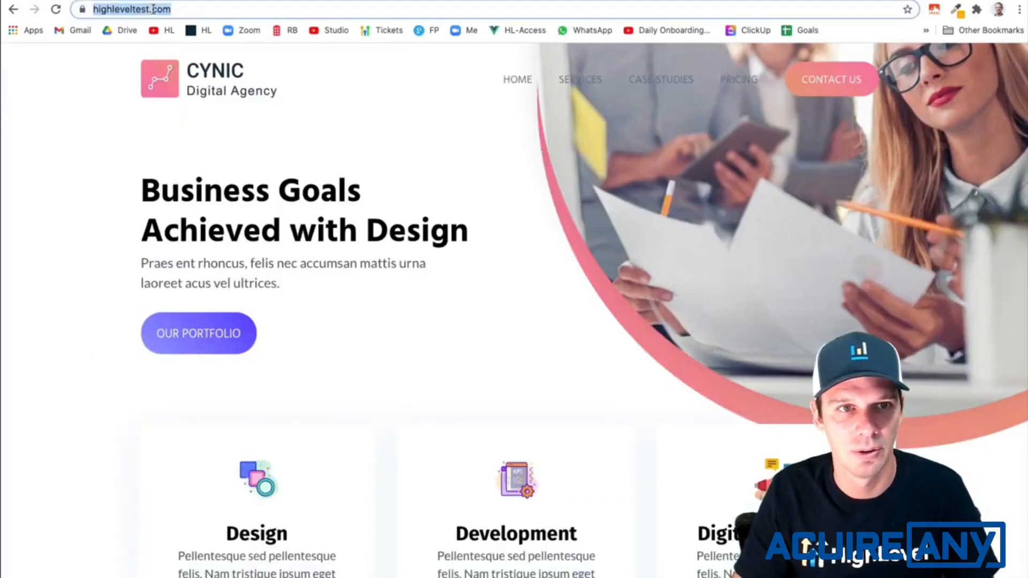
click(149, 10)
text(www.)
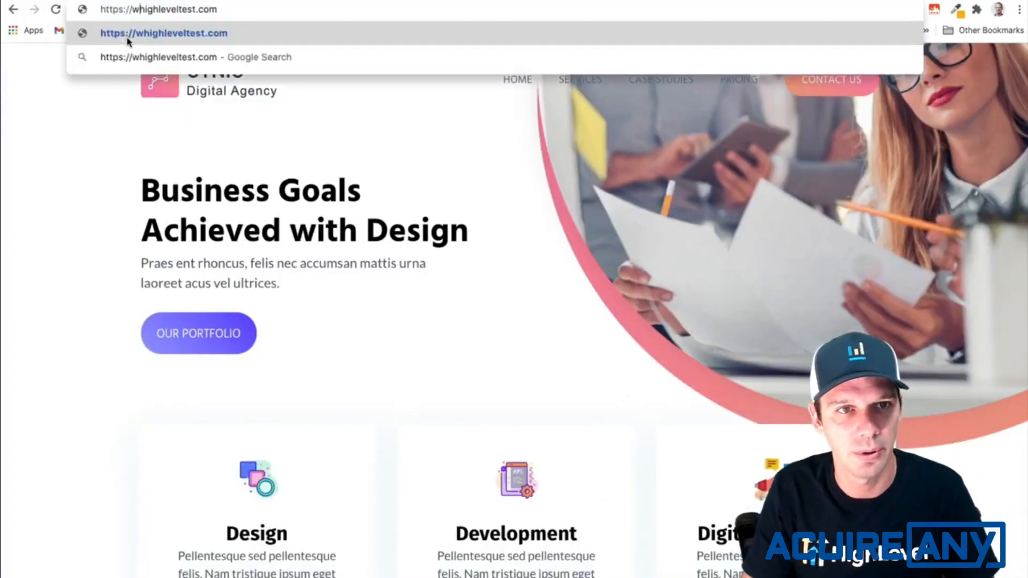
key(Return)
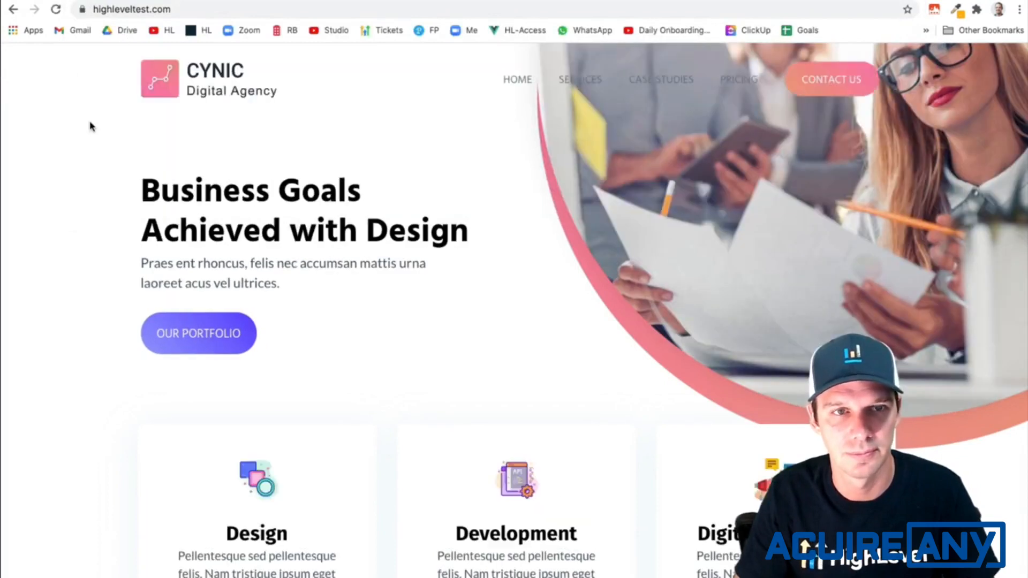
click(111, 17)
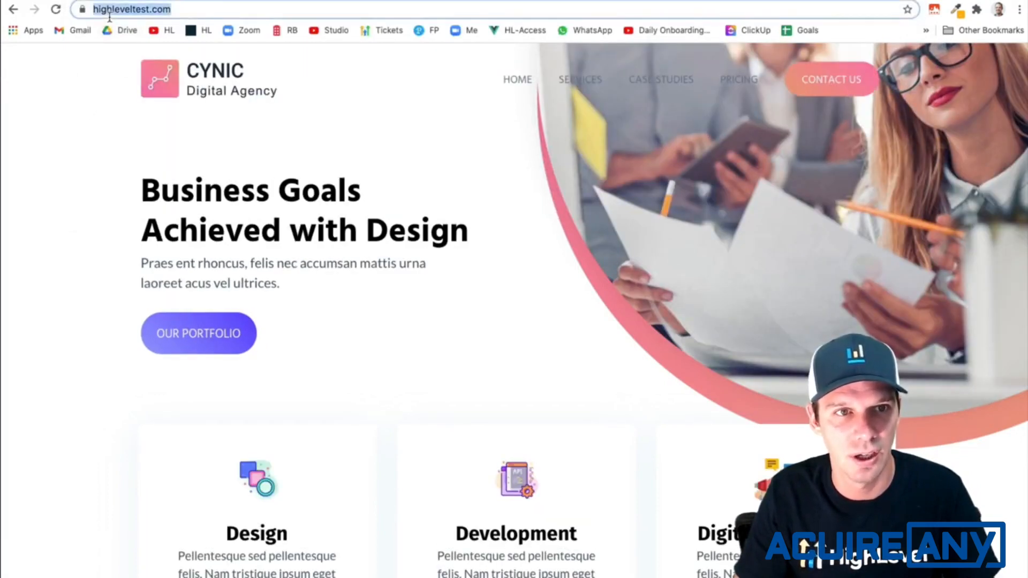
click(110, 17)
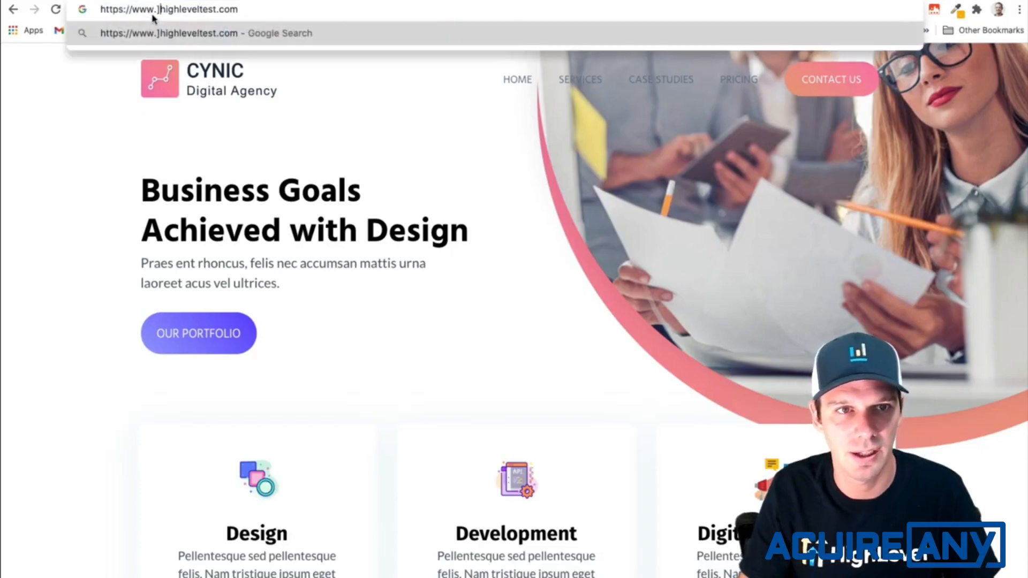
key(BackSpace)
key(BackSpace)
key(BackSpace)
key(BackSpace)
key(Return)
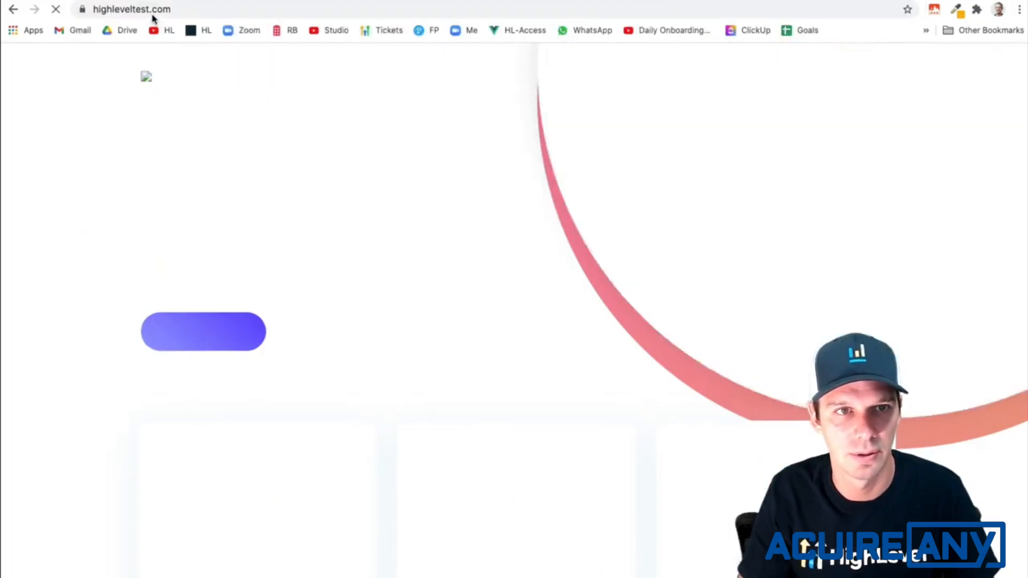
double_click(163, 15)
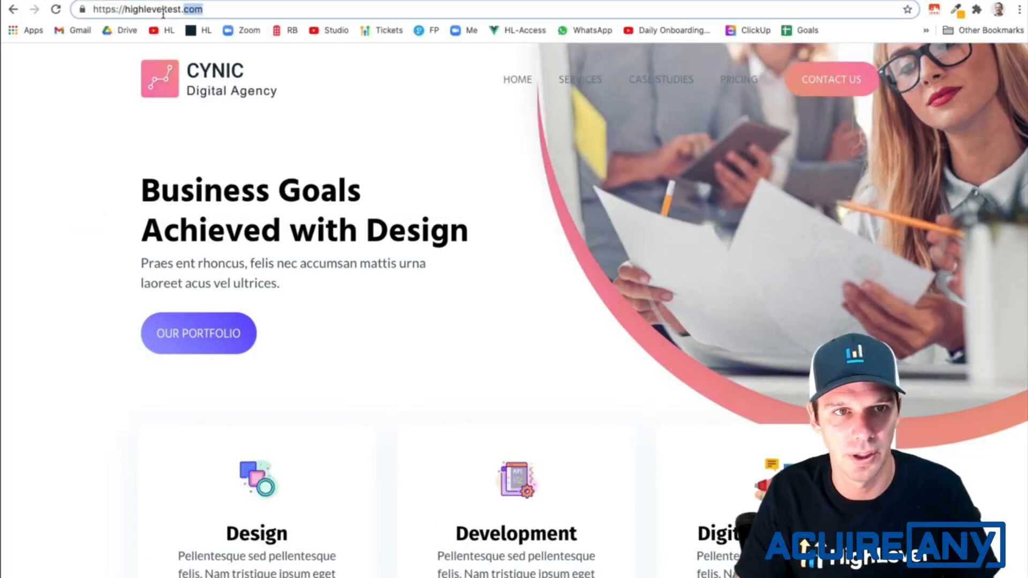
click(122, 78)
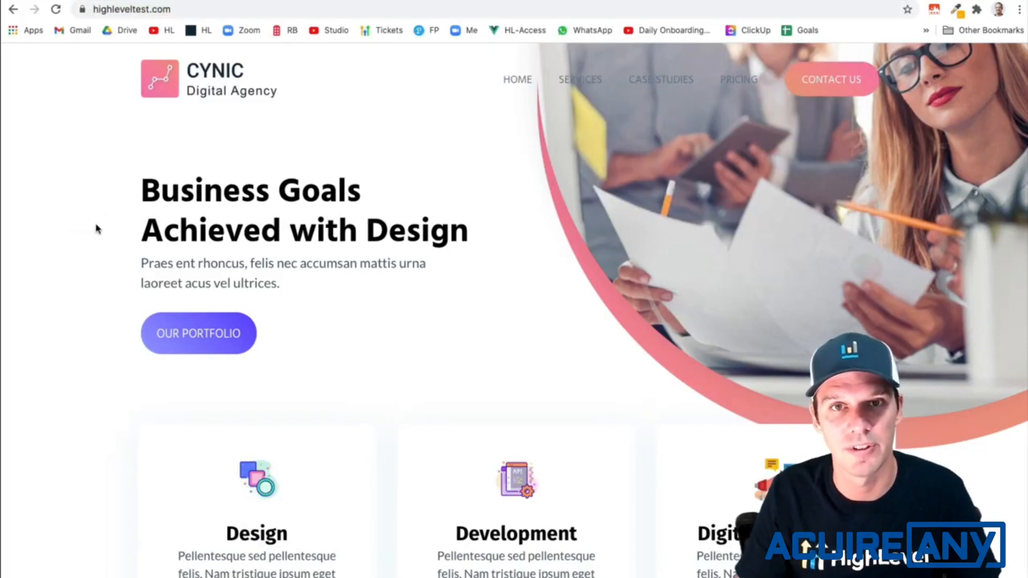